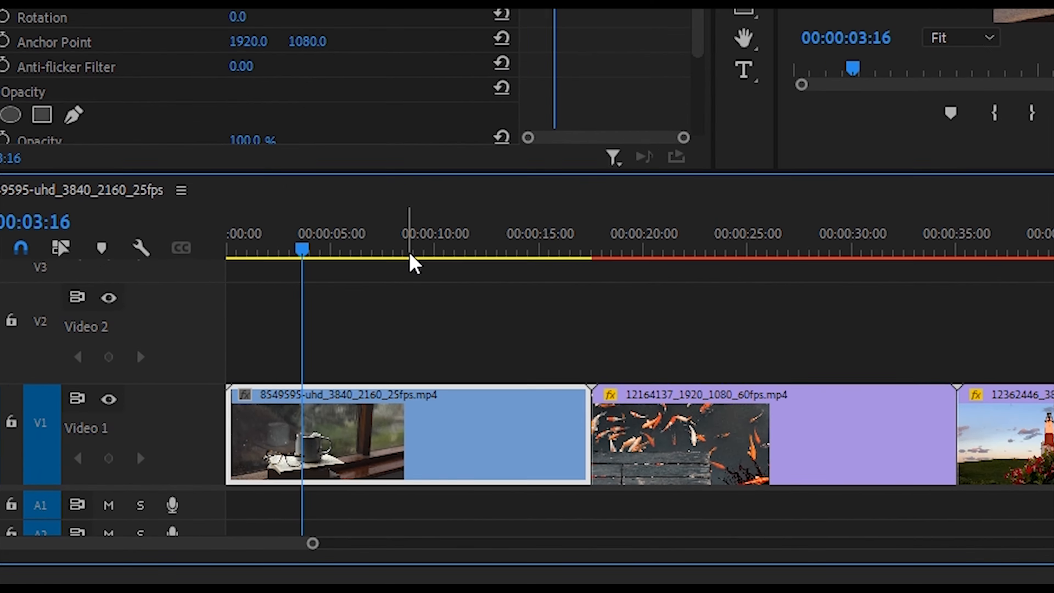
# Try splitting the coffee-cup clip at 00:00:08:14 and undo the cut.
pyautogui.click(410, 254)
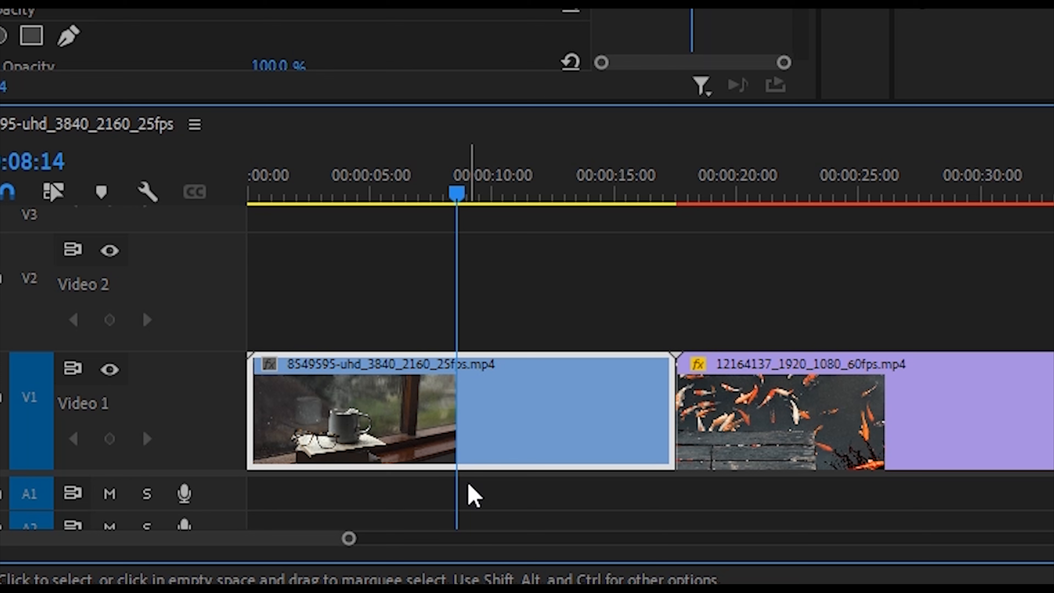
pyautogui.hotkey('ctrl', 'k')
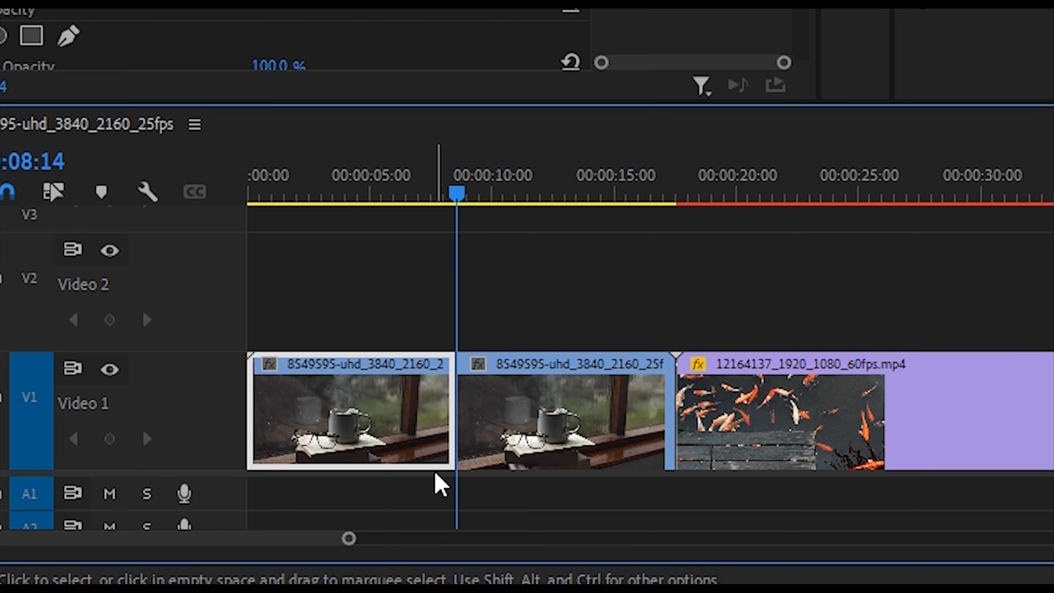
pyautogui.hotkey('ctrl', 'z')
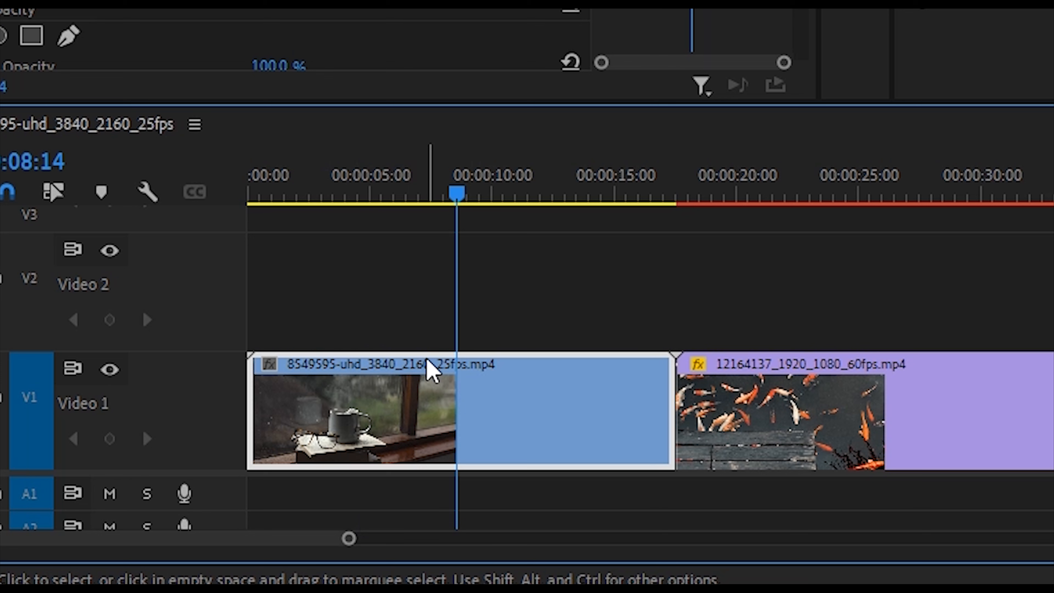
# Cut off the part of the coffee-cup clip before 00:00:08:14 with the Razor tool, delete it and close the gap.
pyautogui.press('c')
pyautogui.click(463, 390)
pyautogui.press('v')
pyautogui.press('Delete')
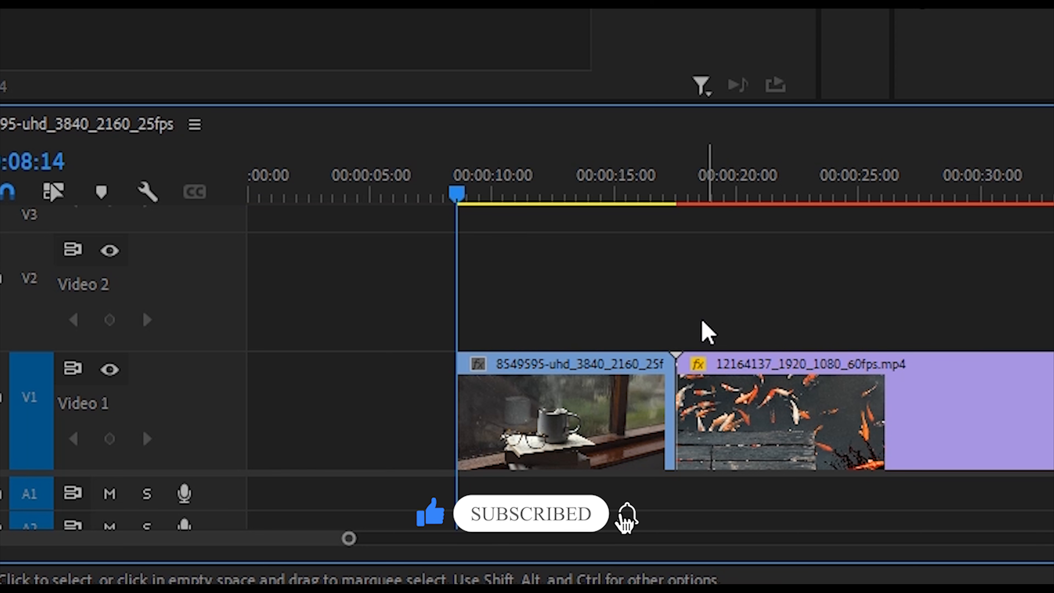
pyautogui.click(373, 397)
pyautogui.press('Delete')
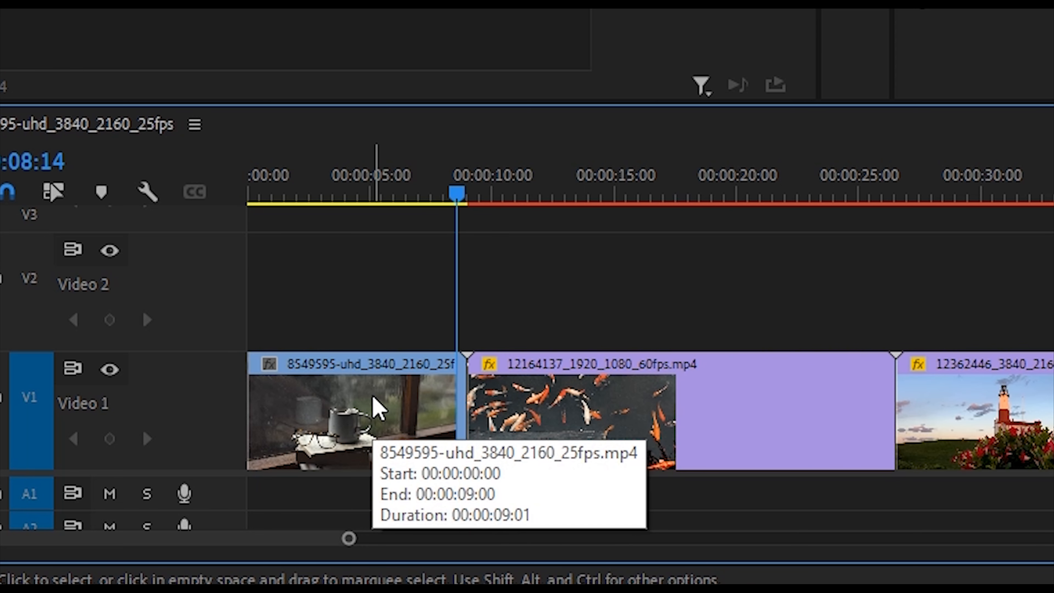
# Try ripple trimming the coffee-cup clip's start to the playhead and its end to 00:00:08:18.
pyautogui.click(376, 405)
pyautogui.press('Home')
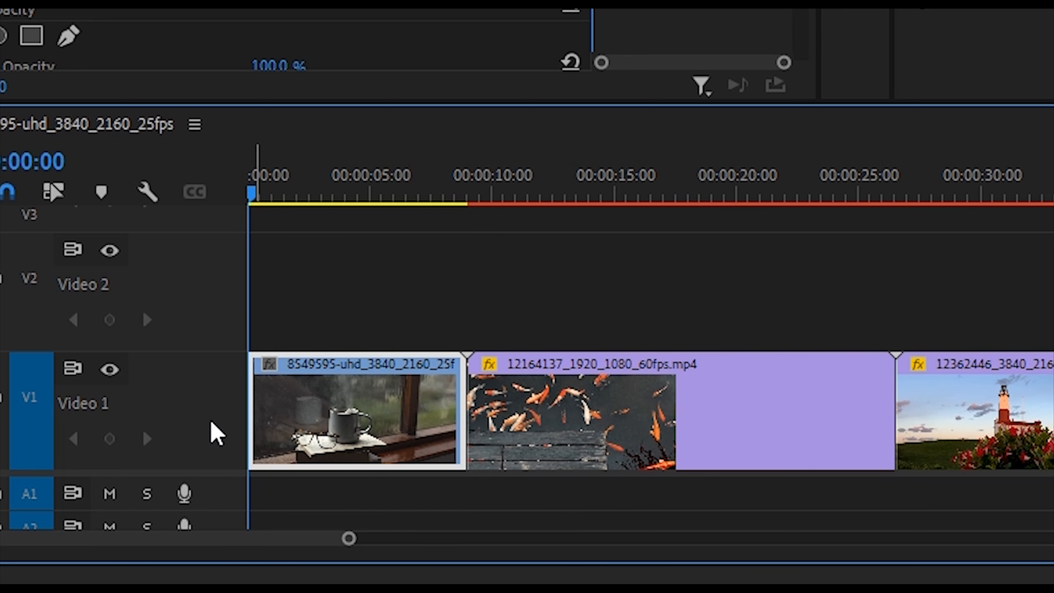
pyautogui.press('q')
pyautogui.click(462, 188)
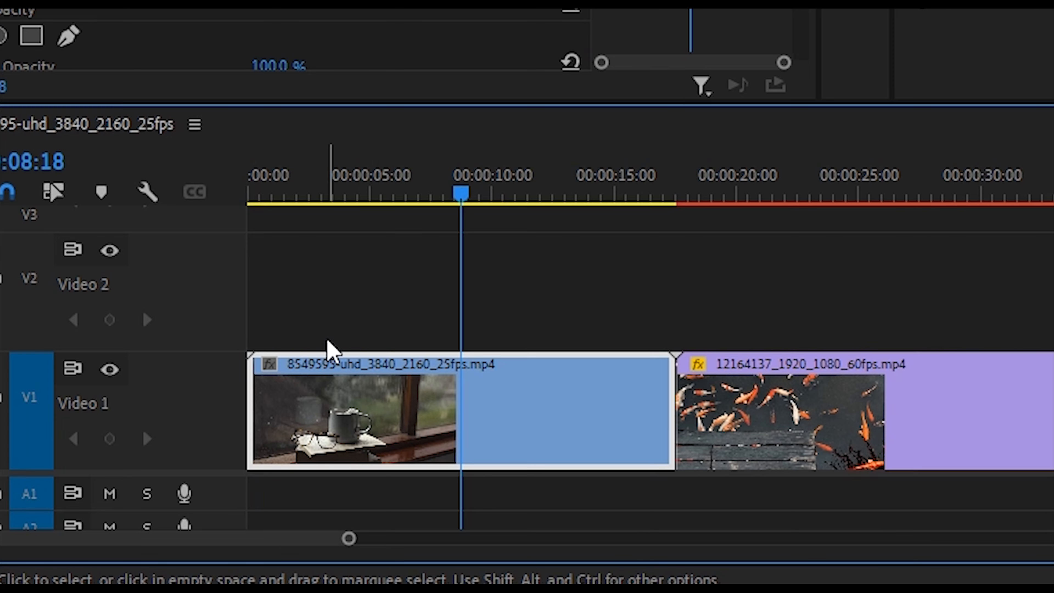
pyautogui.press('w')
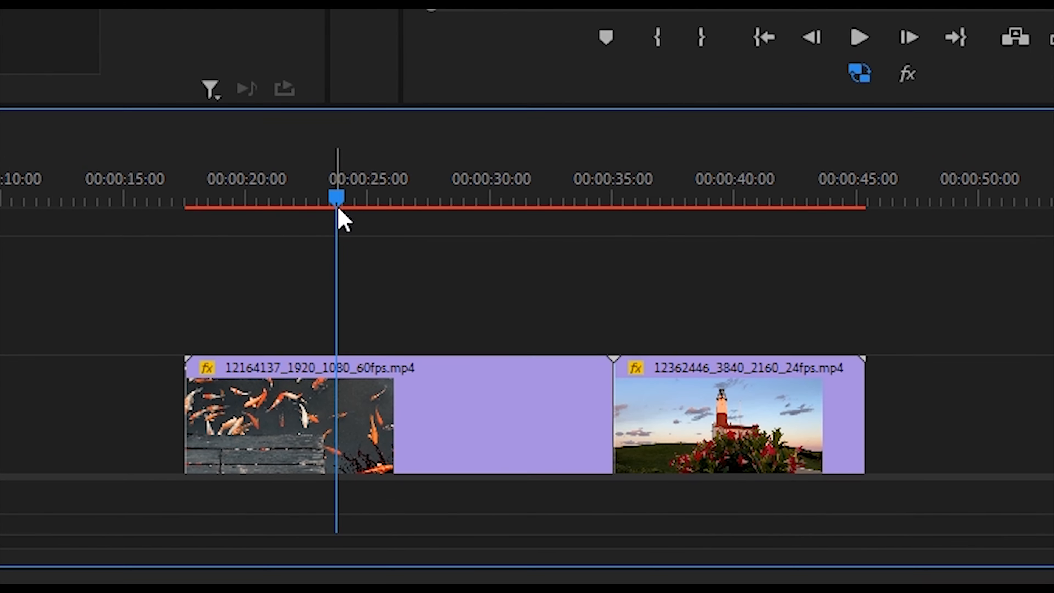
# Select the koi pond clip and try to extend its previous edit to the playhead.
pyautogui.click(347, 420)
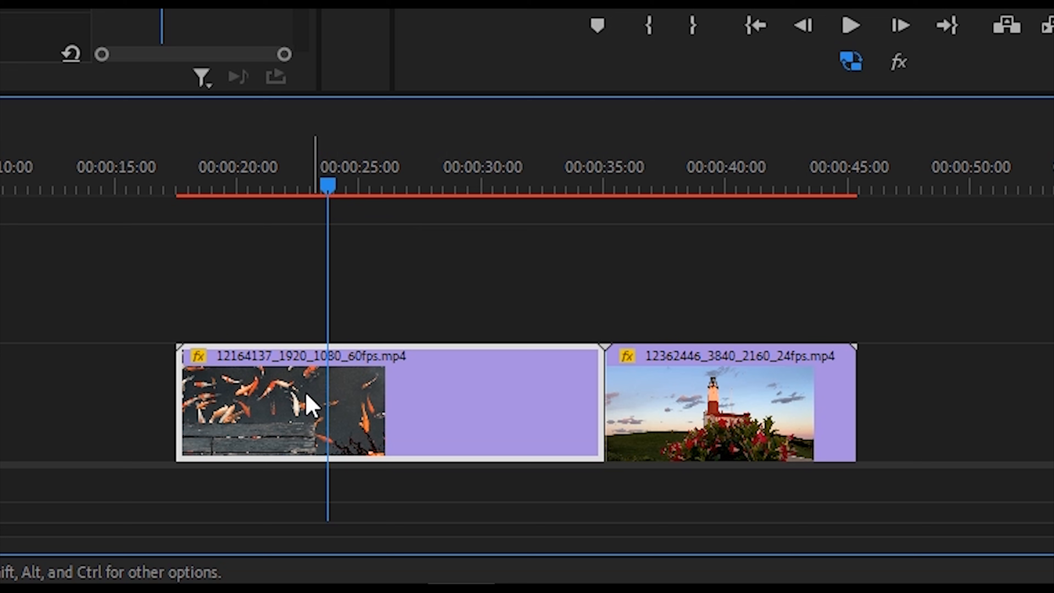
pyautogui.rightClick(324, 382)
pyautogui.click(303, 385)
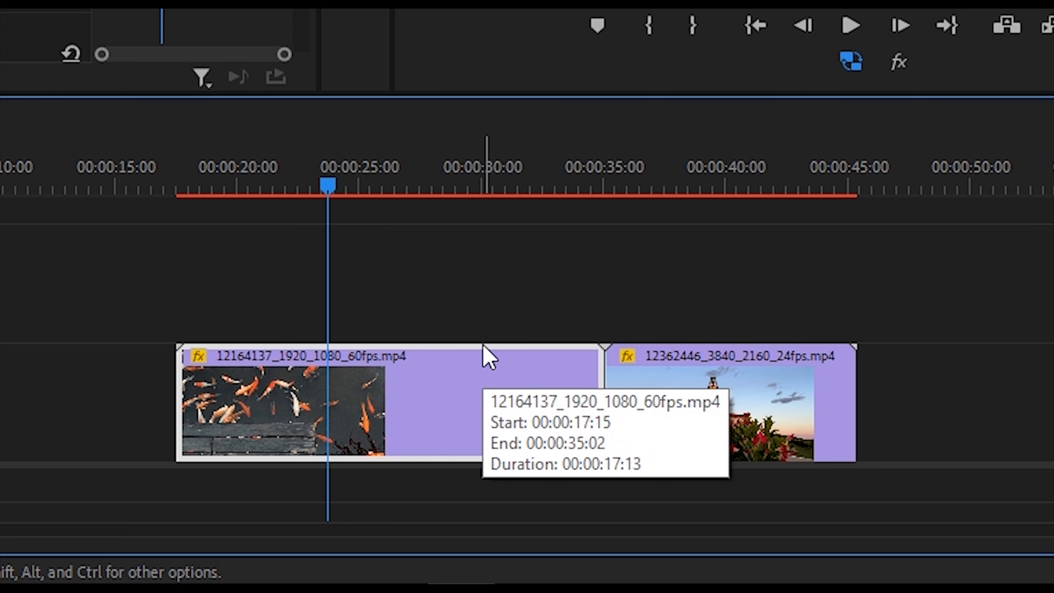
pyautogui.hotkey('shift', 'q')
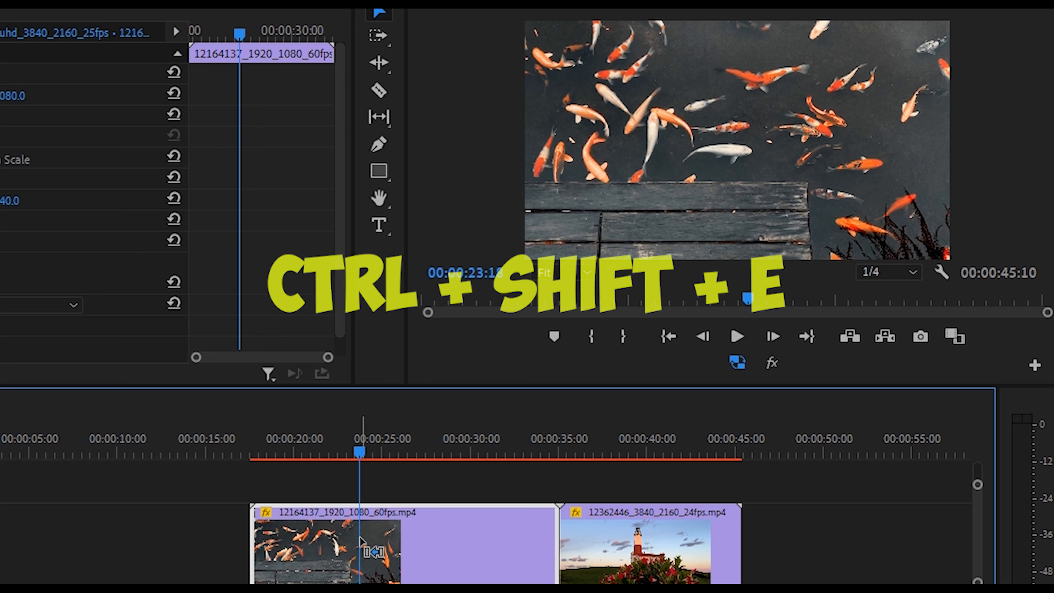
# Export the current koi pond frame as a PNG named fish, import it into the project and show the project items.
pyautogui.hotkey('ctrl', 'shift', 'e')
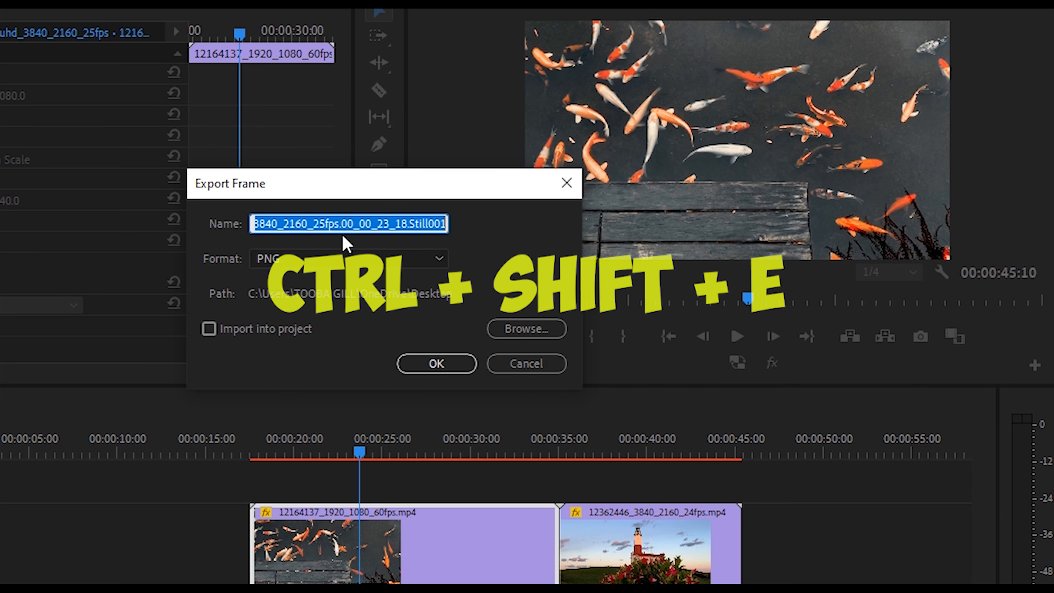
pyautogui.write('fish')
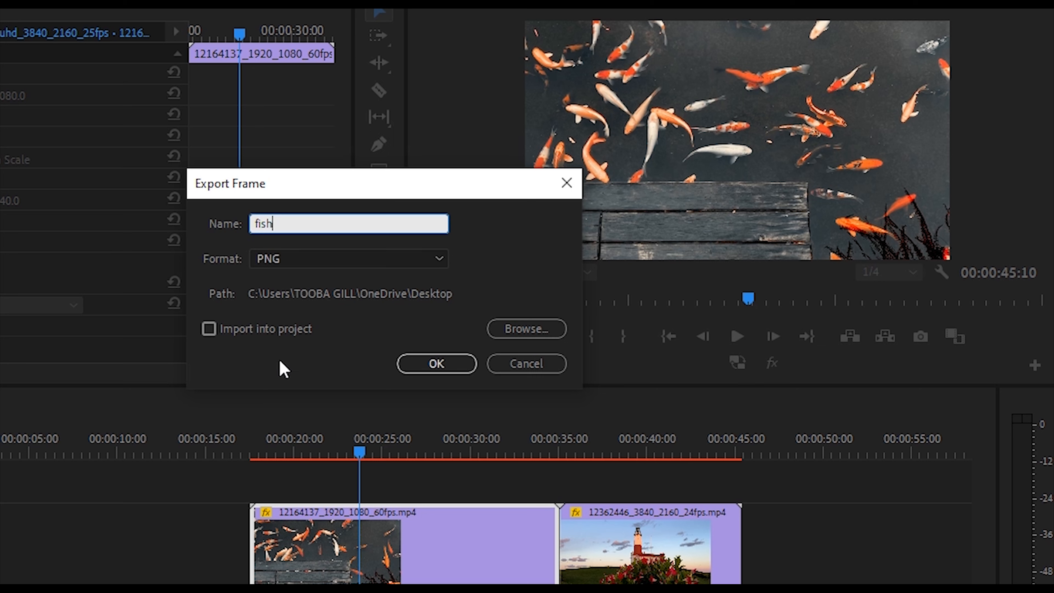
pyautogui.click(209, 330)
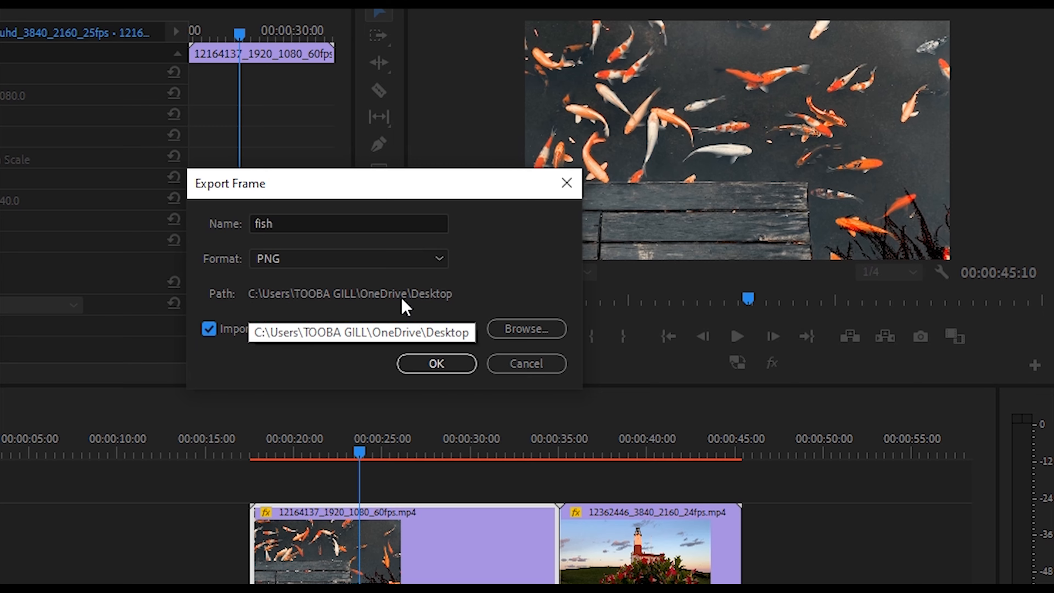
pyautogui.click(437, 363)
pyautogui.click(340, 0)
pyautogui.click(425, 52)
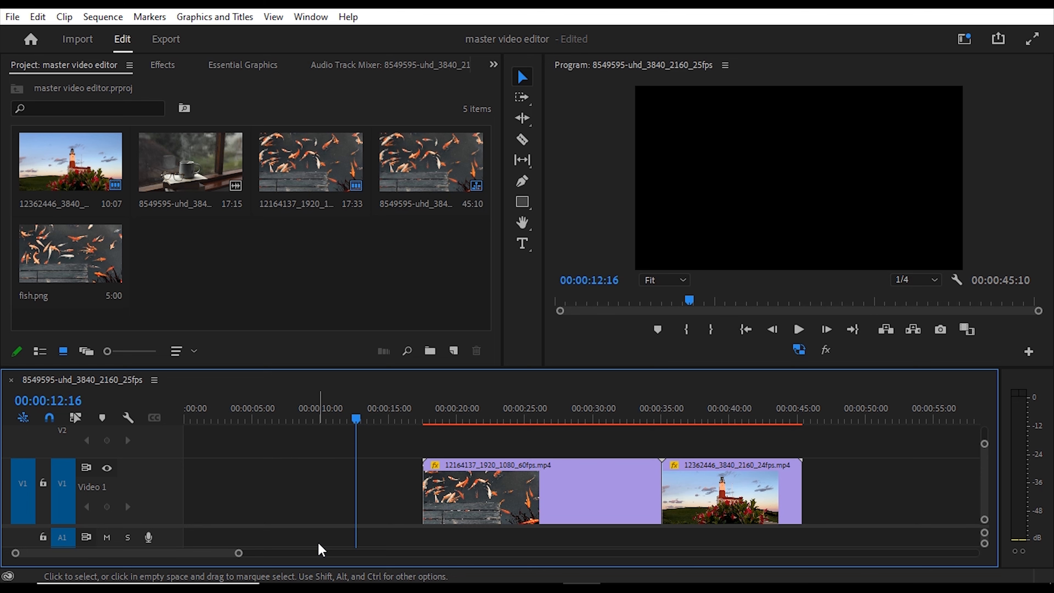
# Try inserting the fish.png still into the sequence at 00:00:12:16.
pyautogui.click(82, 293)
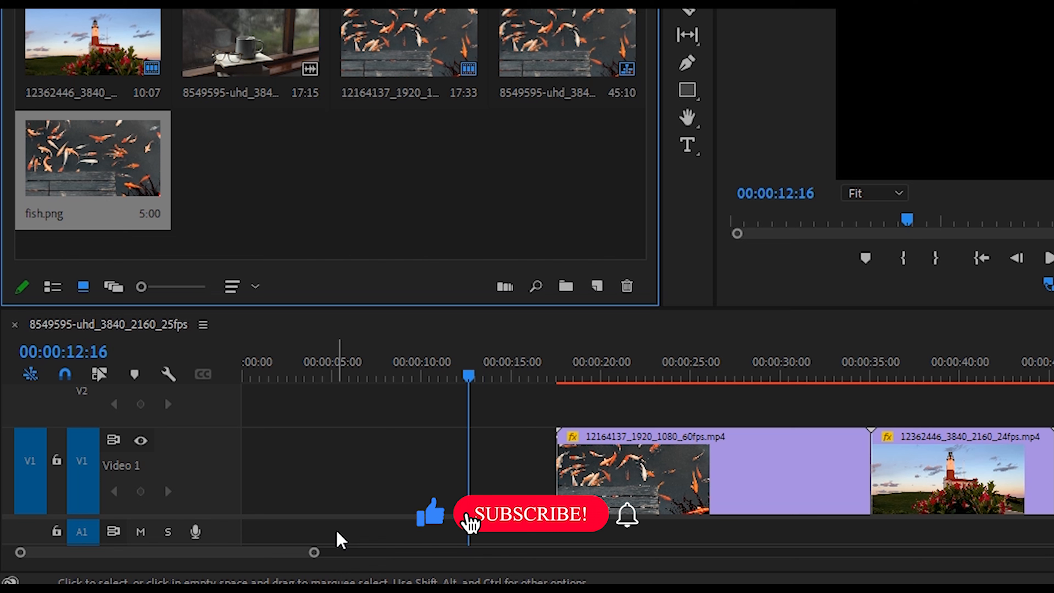
pyautogui.press(',')
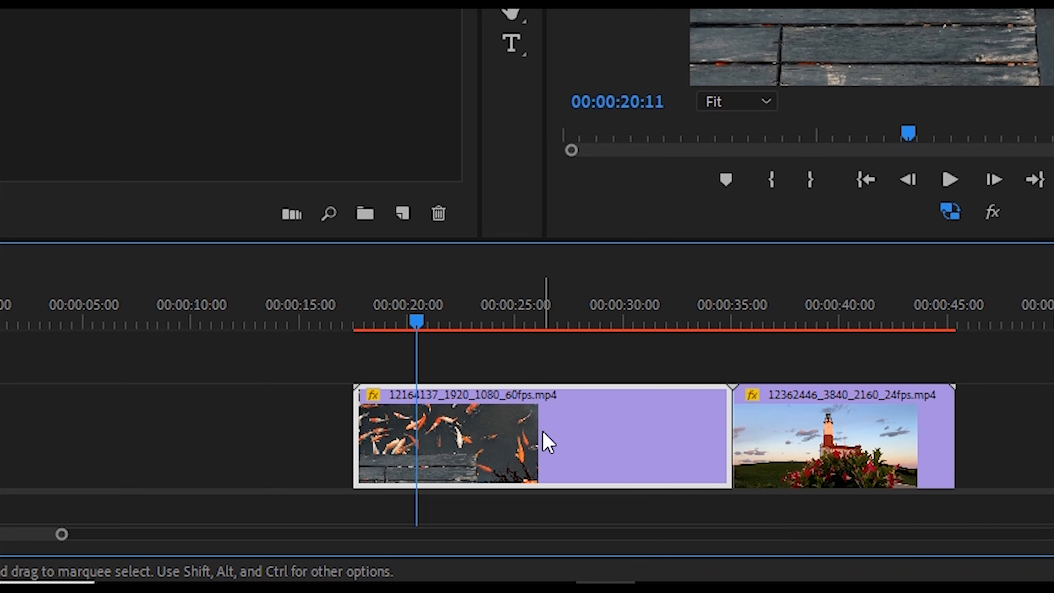
# Try a speed of 111% with Reverse Speed on the koi pond clip, and cancel the speed change.
pyautogui.hotkey('ctrl', 'r')
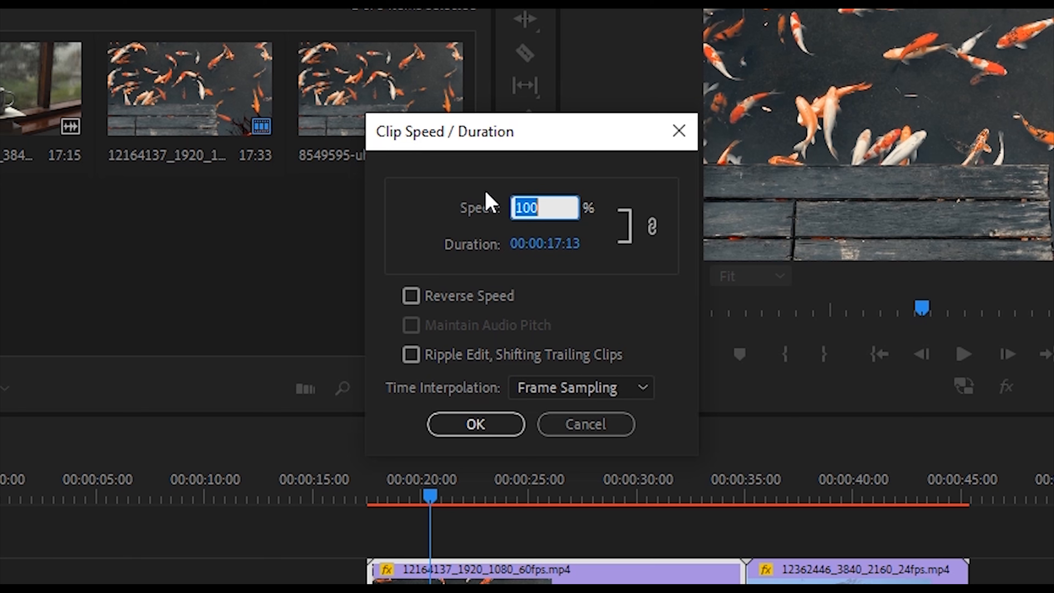
pyautogui.click(497, 184)
pyautogui.moveTo(519, 215); pyautogui.dragTo(631, 190)
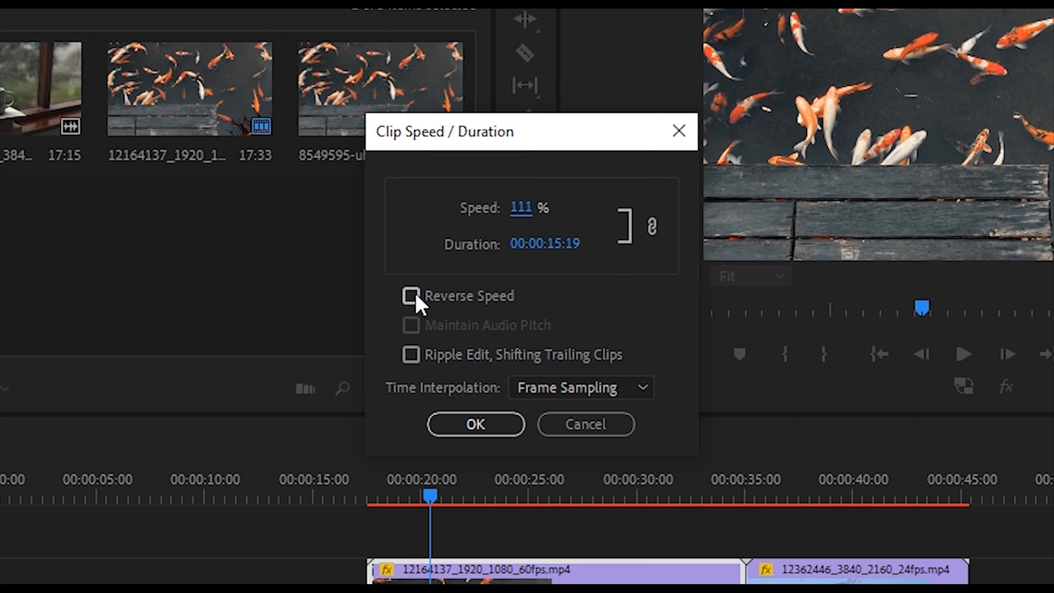
pyautogui.click(410, 302)
pyautogui.click(560, 424)
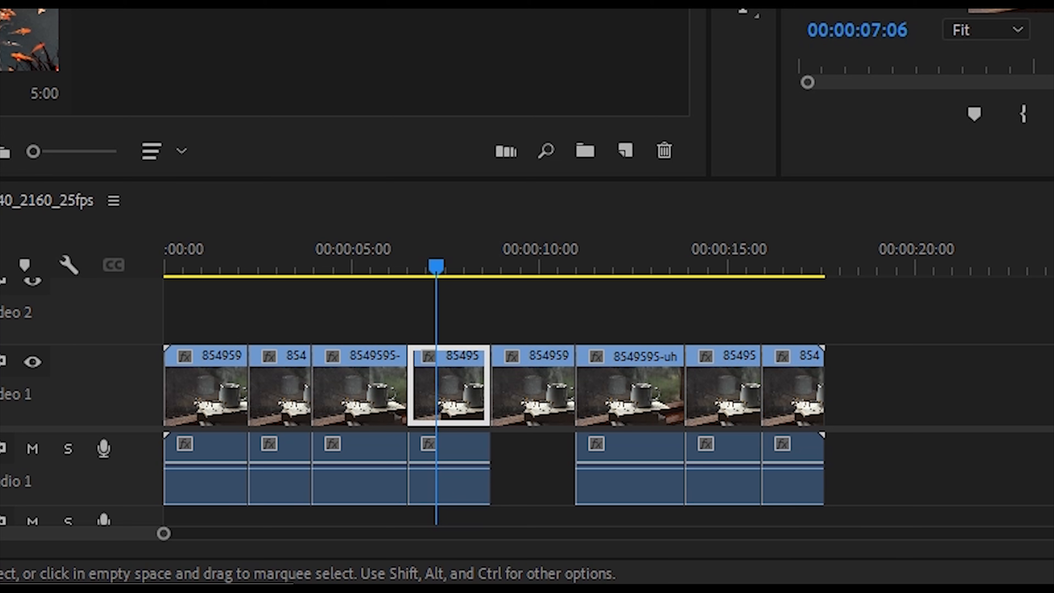
# Match the source frame of the clip without audio at 00:00:09:15 and place only its audio in the gap on Audio 1.
pyautogui.click(525, 266)
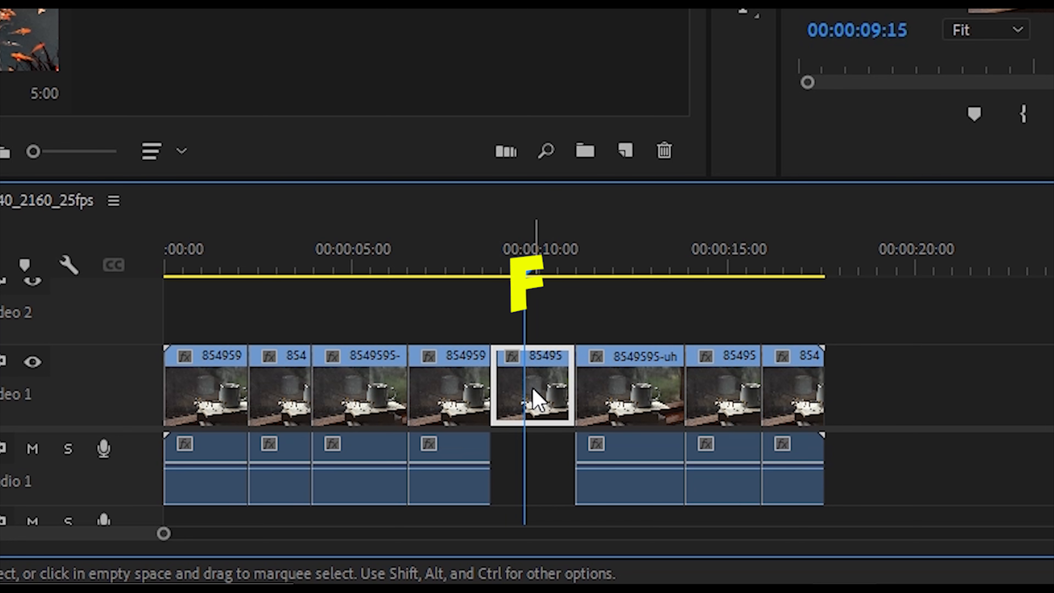
pyautogui.press('f')
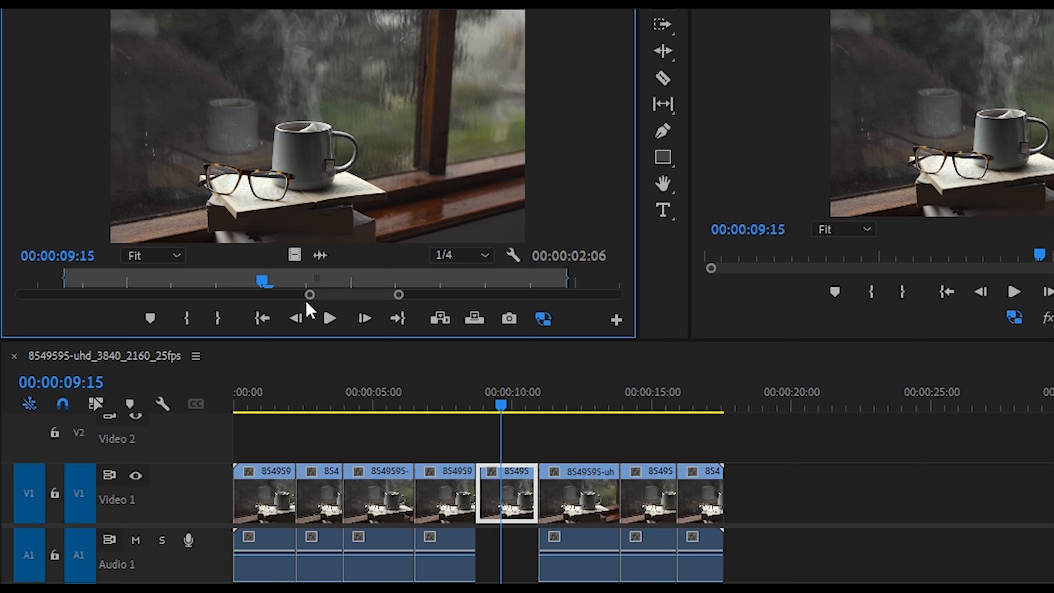
pyautogui.moveTo(310, 294); pyautogui.dragTo(29, 336)
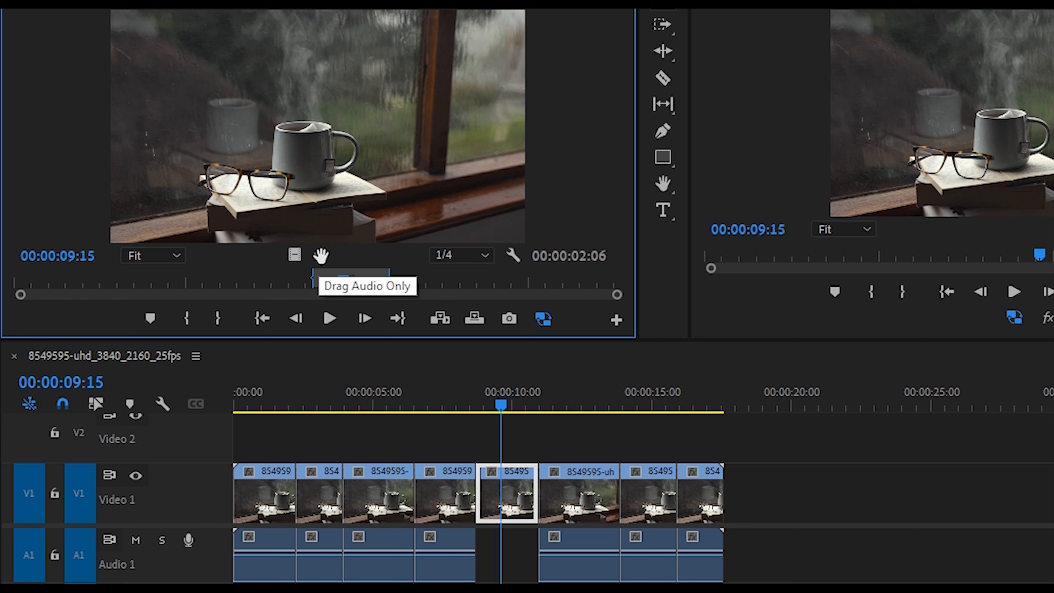
pyautogui.moveTo(322, 255); pyautogui.dragTo(487, 543)
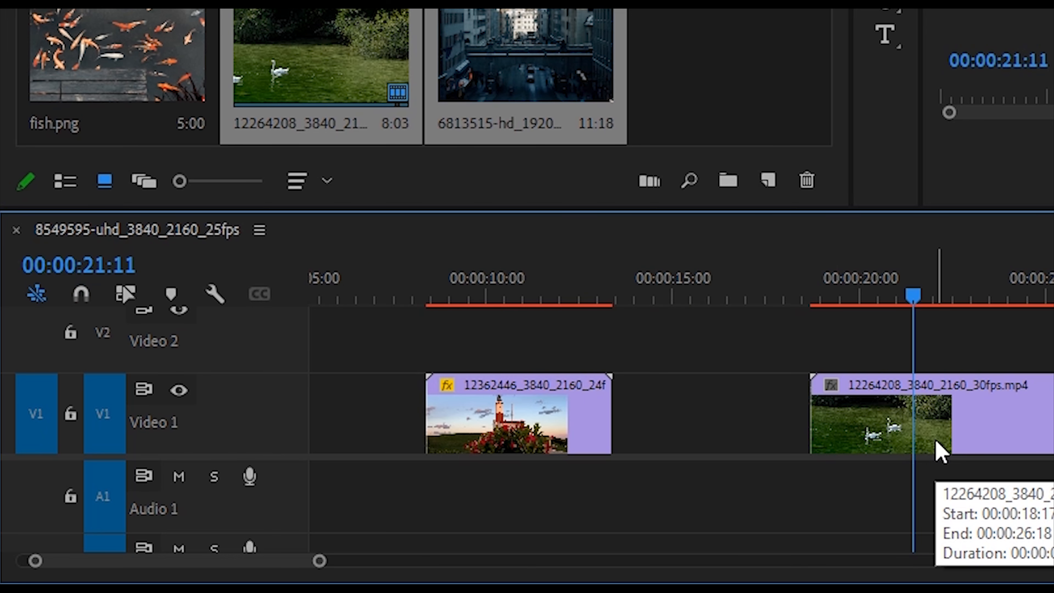
# Move the swan clip earlier on Video 1 so that it starts right at the lighthouse clip's end.
pyautogui.moveTo(936, 441); pyautogui.dragTo(742, 437)
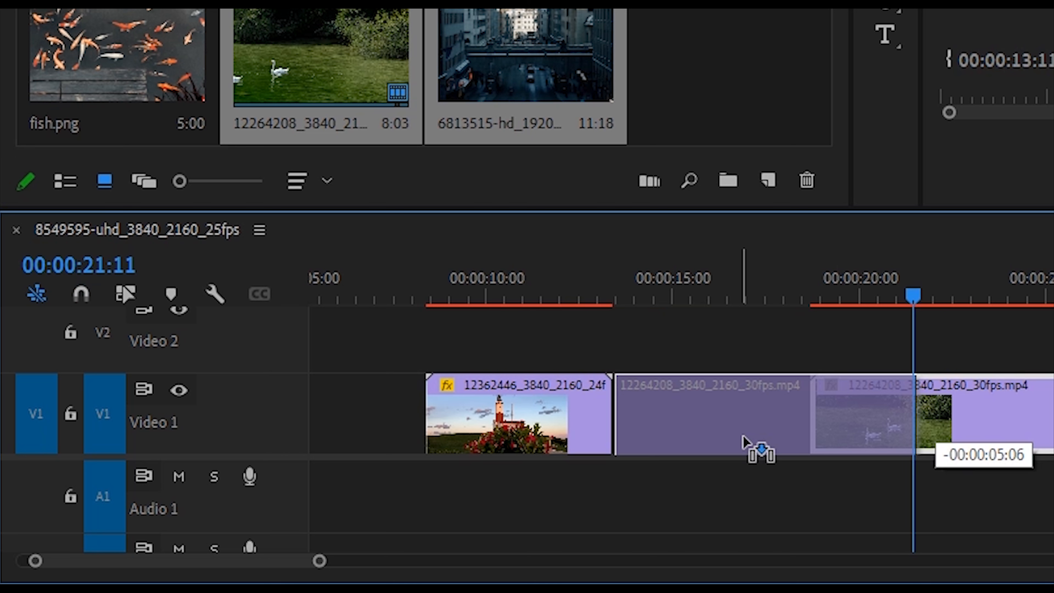
pyautogui.moveTo(742, 436); pyautogui.dragTo(758, 443)
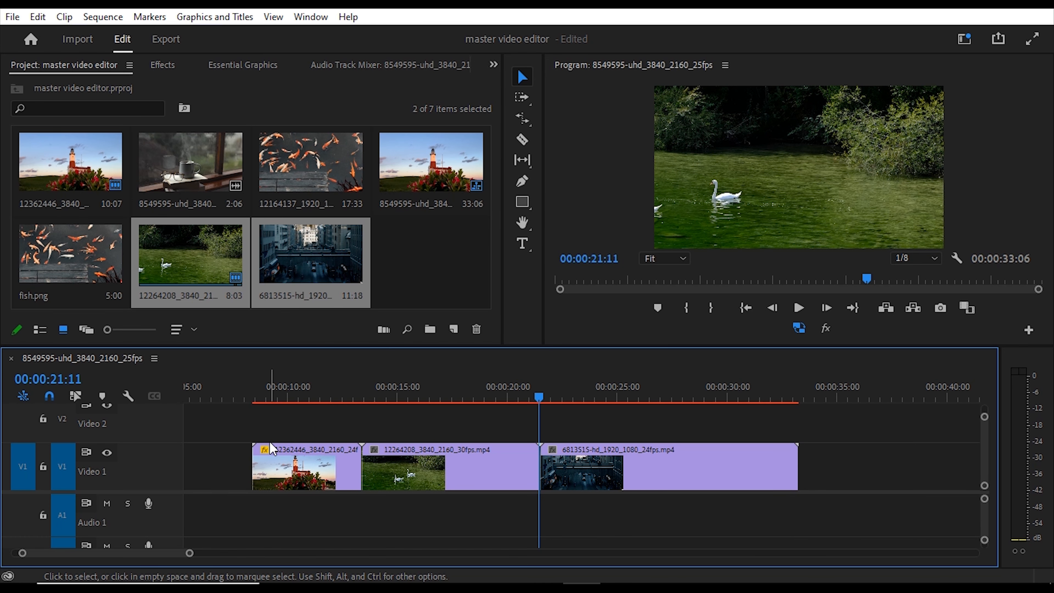
# Replace the lighthouse clip in the sequence with the coffee-cup clip from the project items.
pyautogui.click(290, 461)
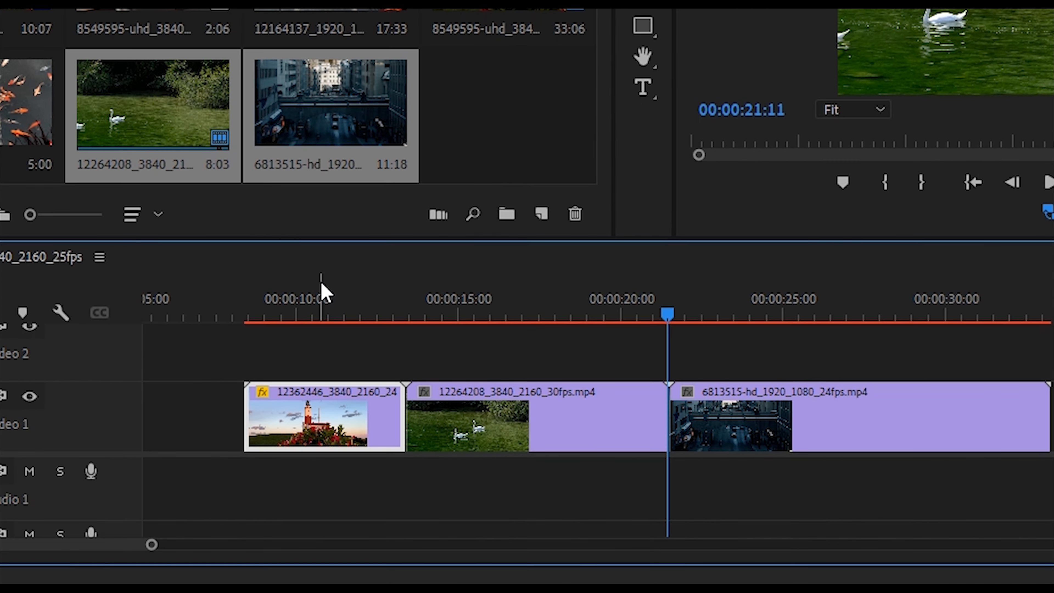
pyautogui.click(311, 347)
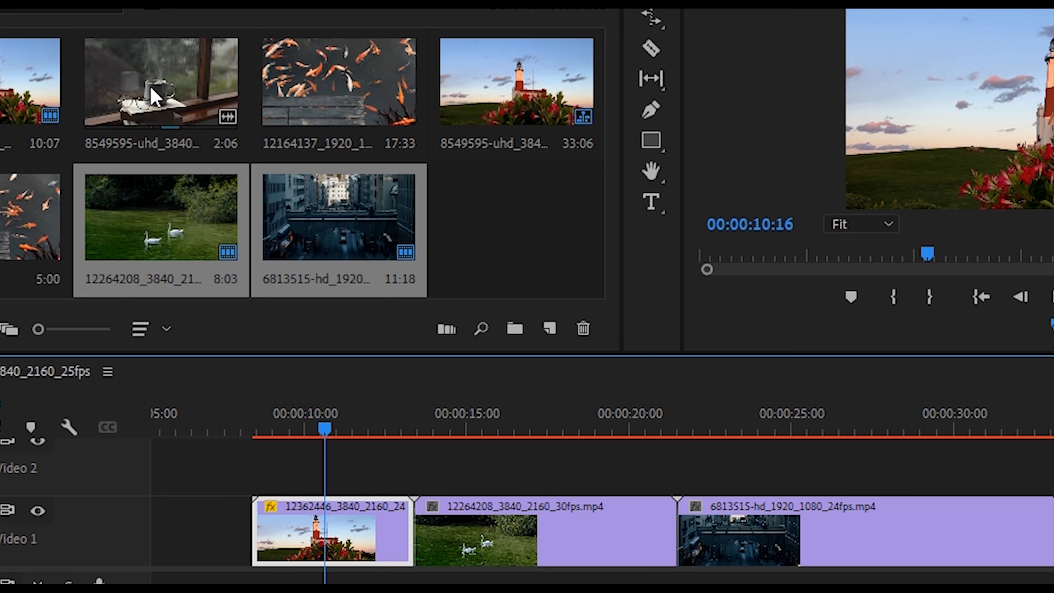
pyautogui.click(154, 96)
pyautogui.moveTo(154, 96); pyautogui.dragTo(312, 541)
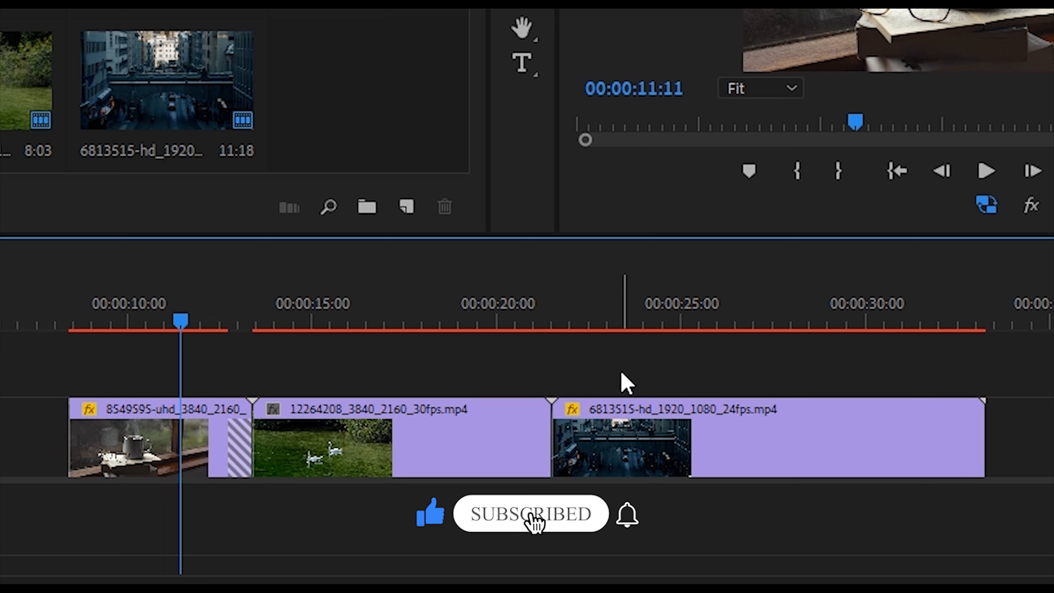
# Select the coffee-cup clip, mark in at 00:00:09:12 and out at 00:00:11:00, and render that range.
pyautogui.press('d')
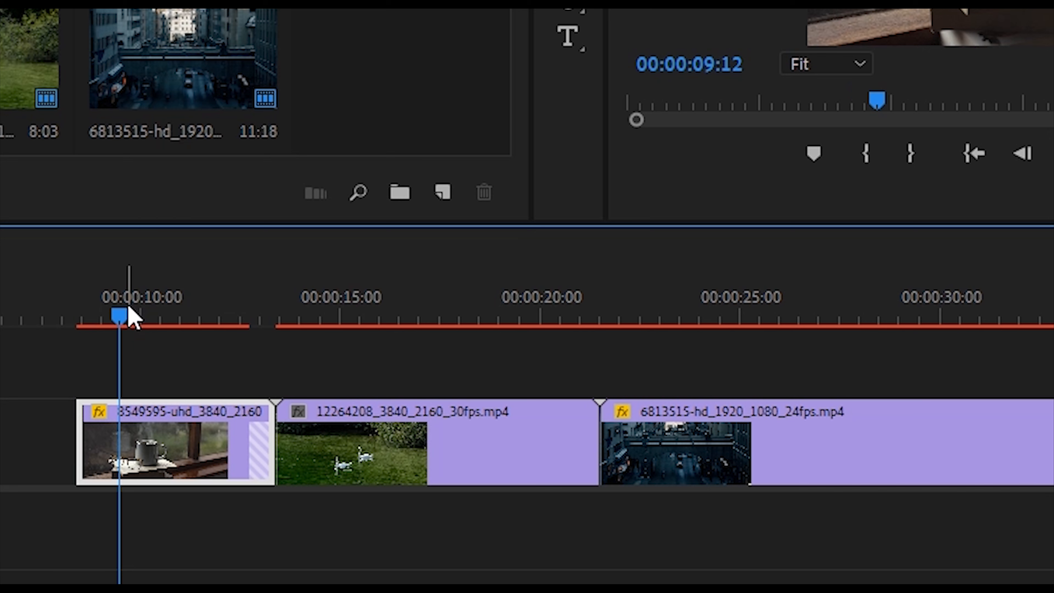
pyautogui.press('i')
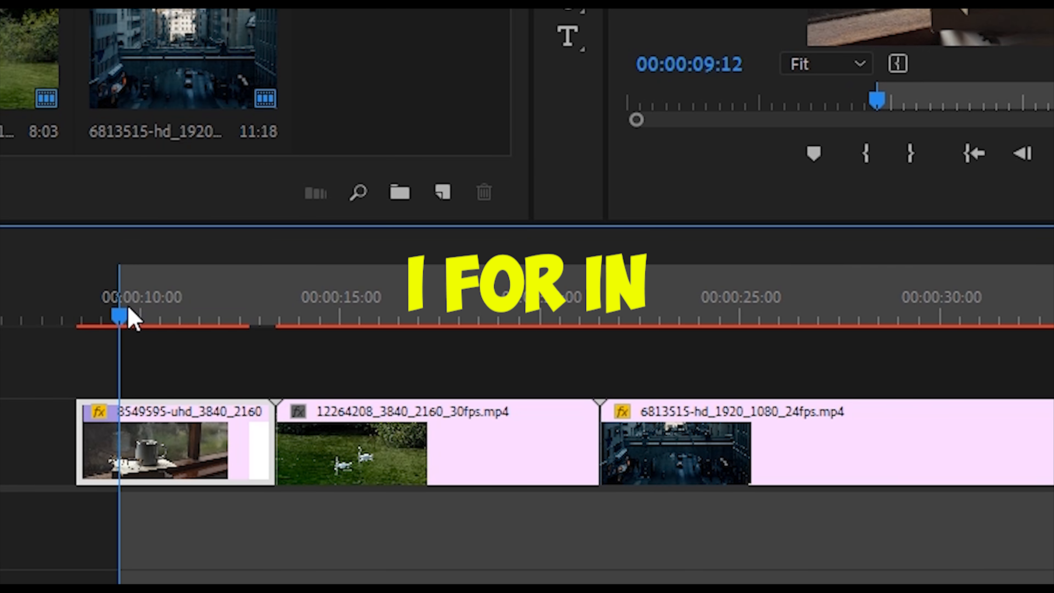
pyautogui.click(183, 317)
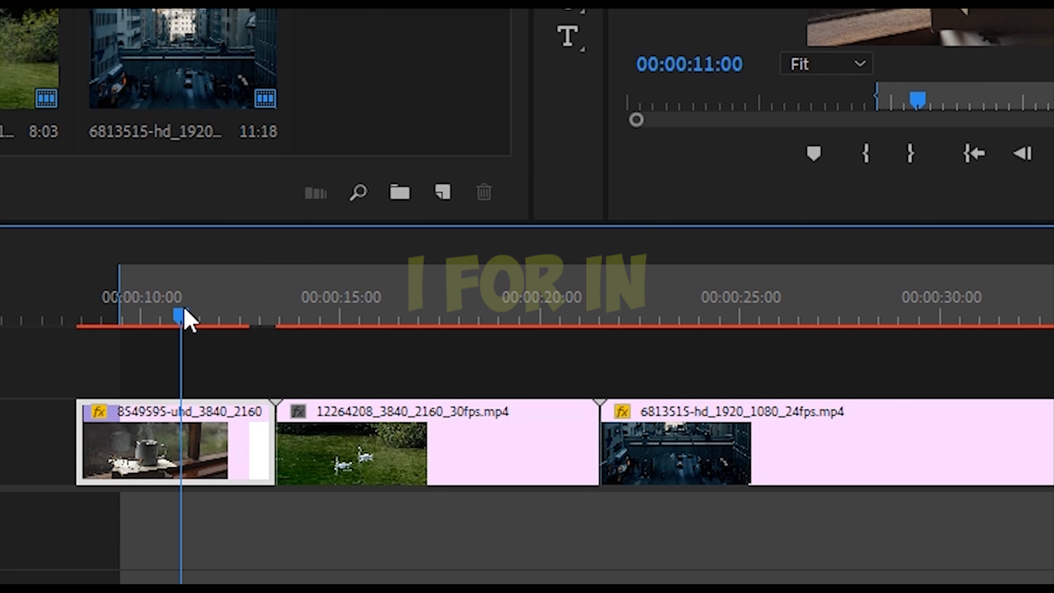
pyautogui.press('o')
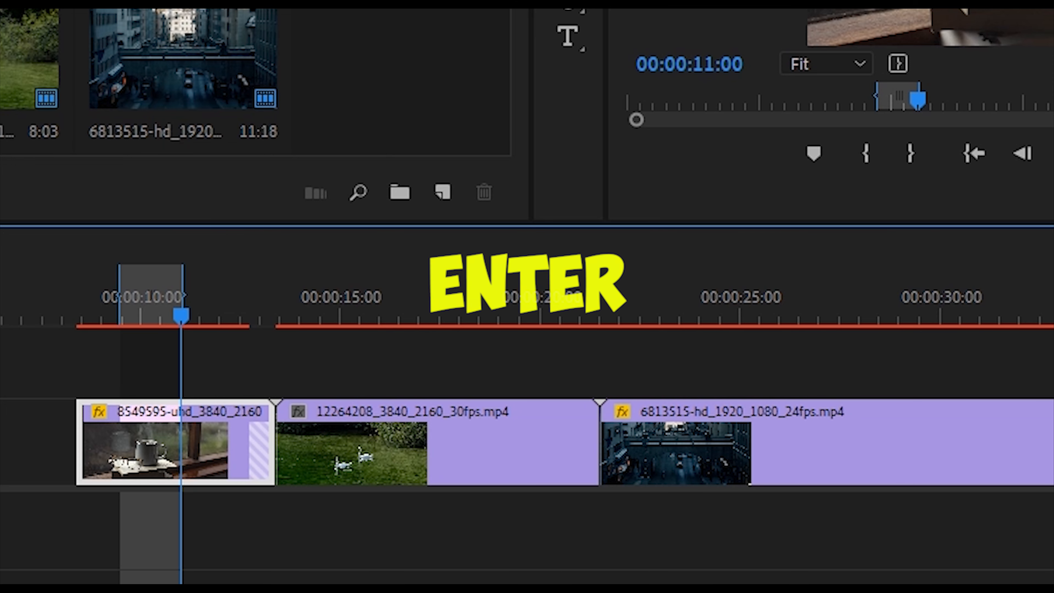
pyautogui.press('Return')
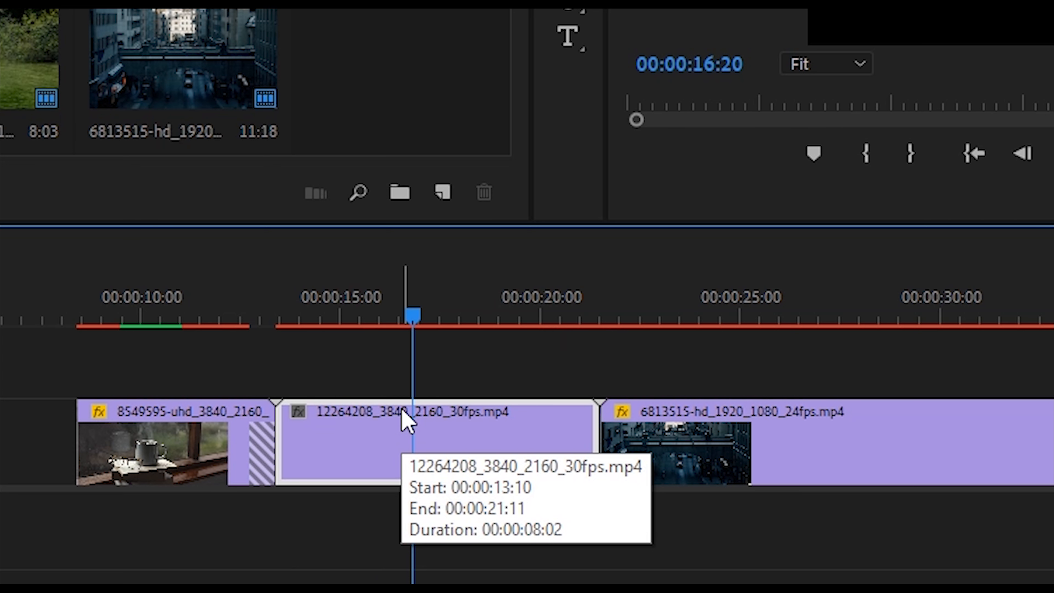
# Move the swan clip from Video 1 up to Video 2.
pyautogui.hotkey('alt', 'Up')
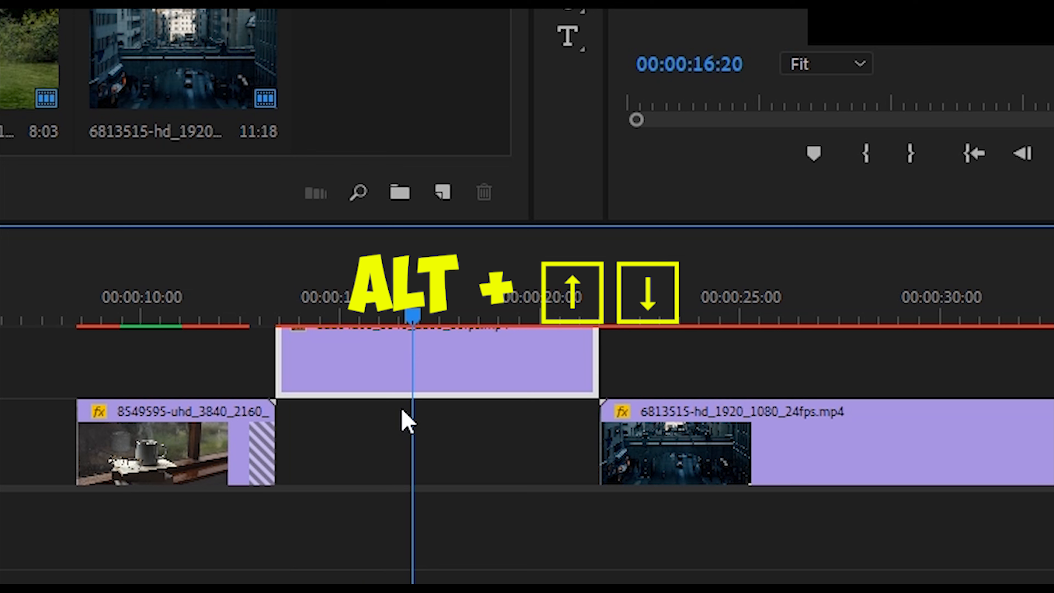
# Move the swan clip from Video 2 back down to Video 1.
pyautogui.hotkey('alt', 'Down')
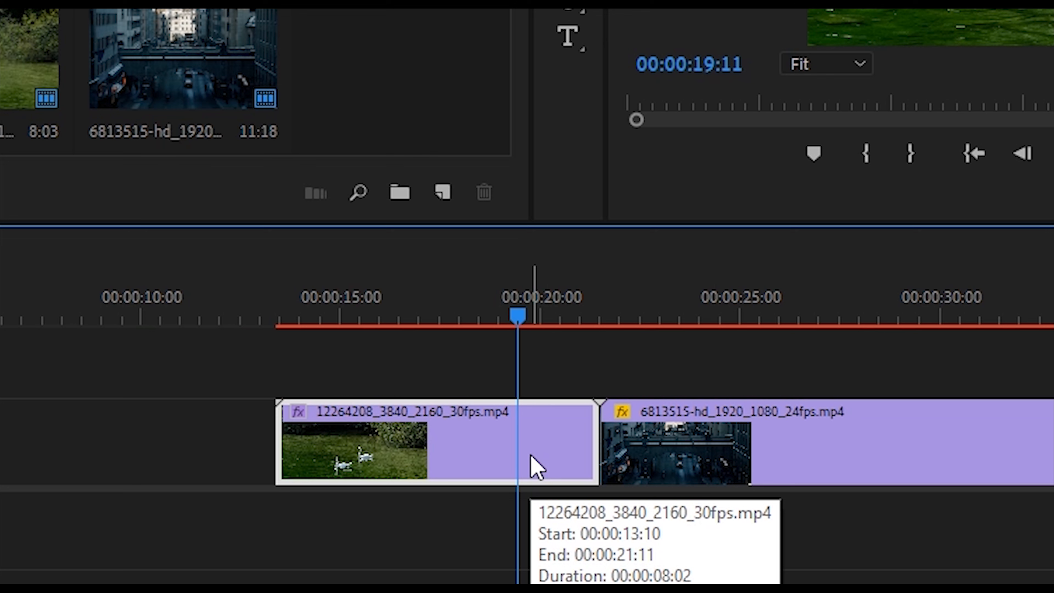
# Copy the swan clip's attributes and paste them onto the city-street clip, leaving out the Crop effect.
pyautogui.hotkey('ctrl', 'c')
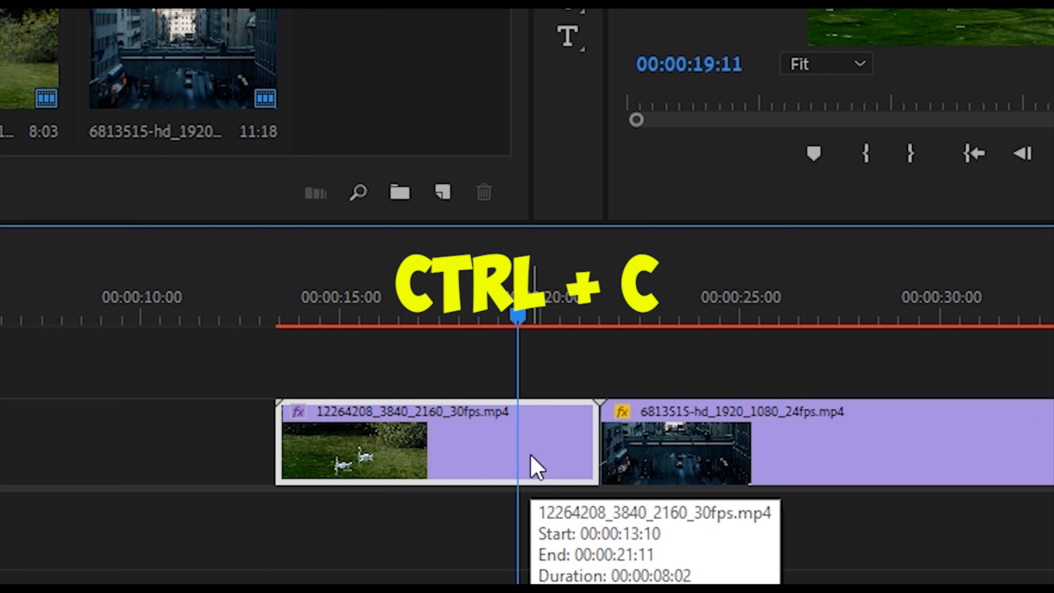
pyautogui.click(835, 412)
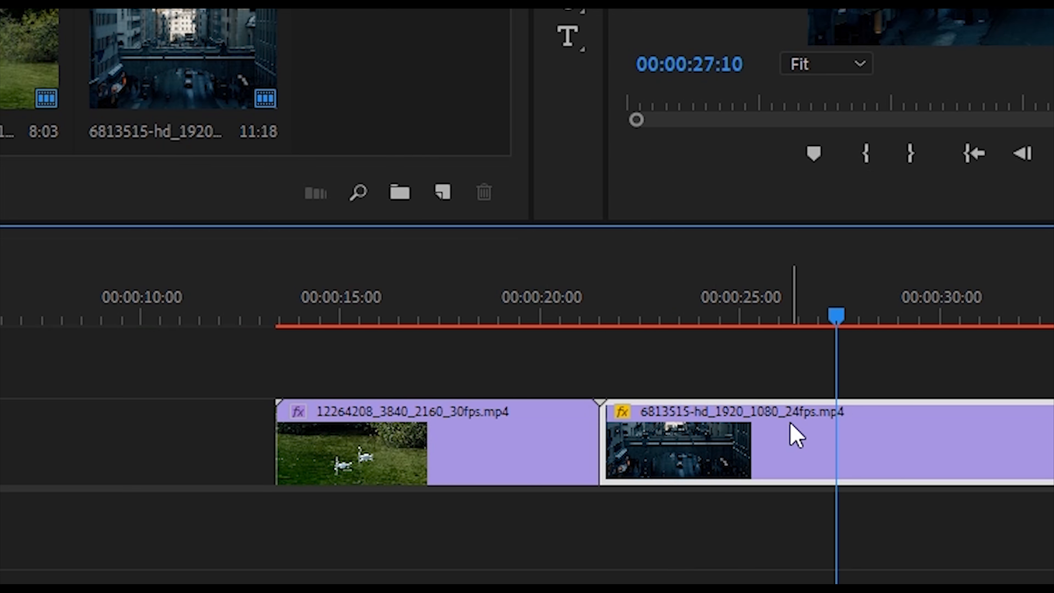
pyautogui.hotkey('ctrl', 'alt', 'v')
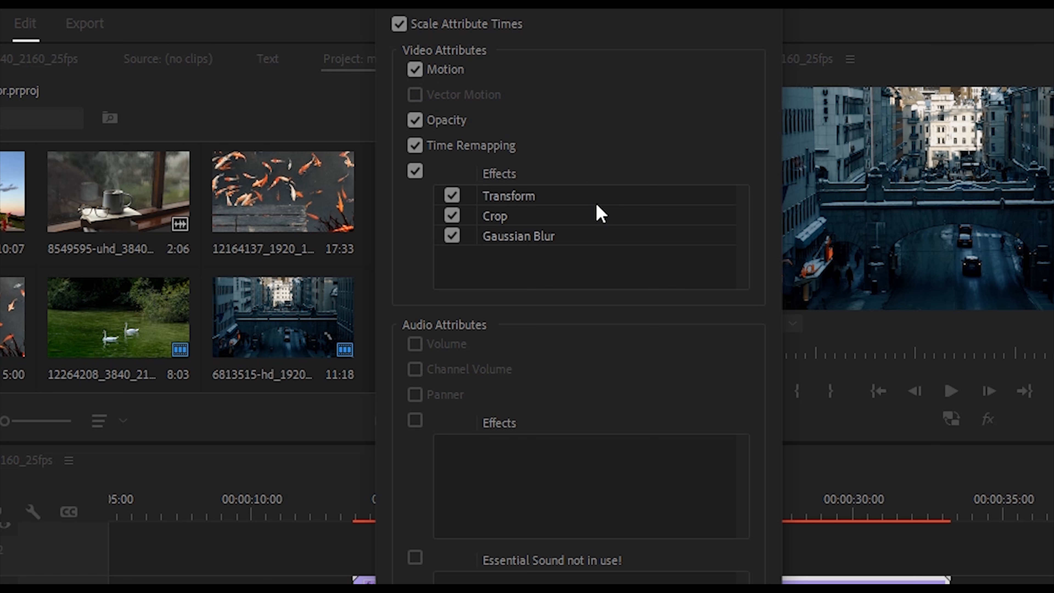
pyautogui.click(451, 216)
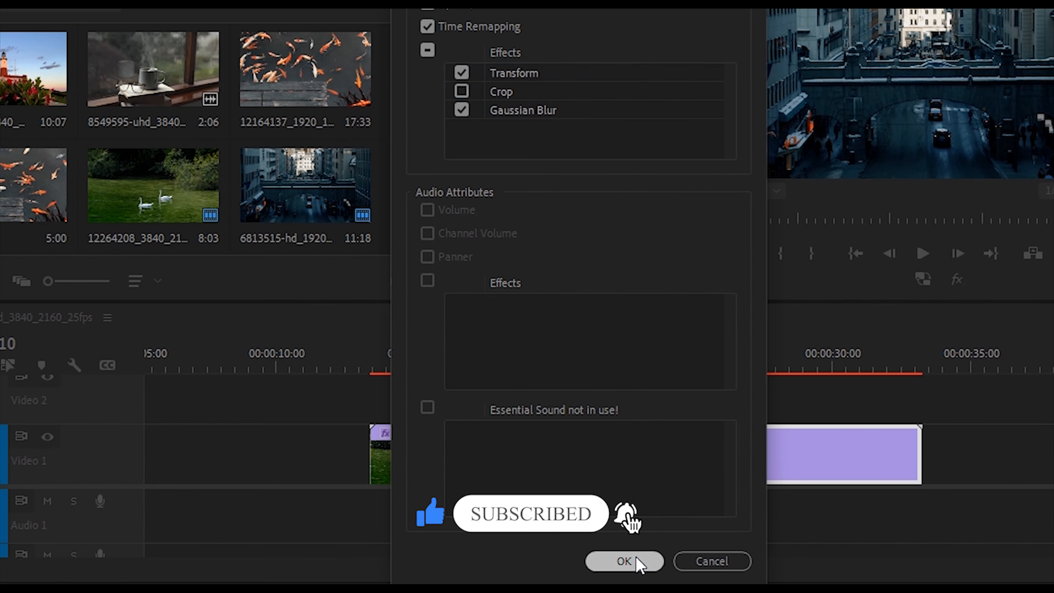
pyautogui.click(627, 586)
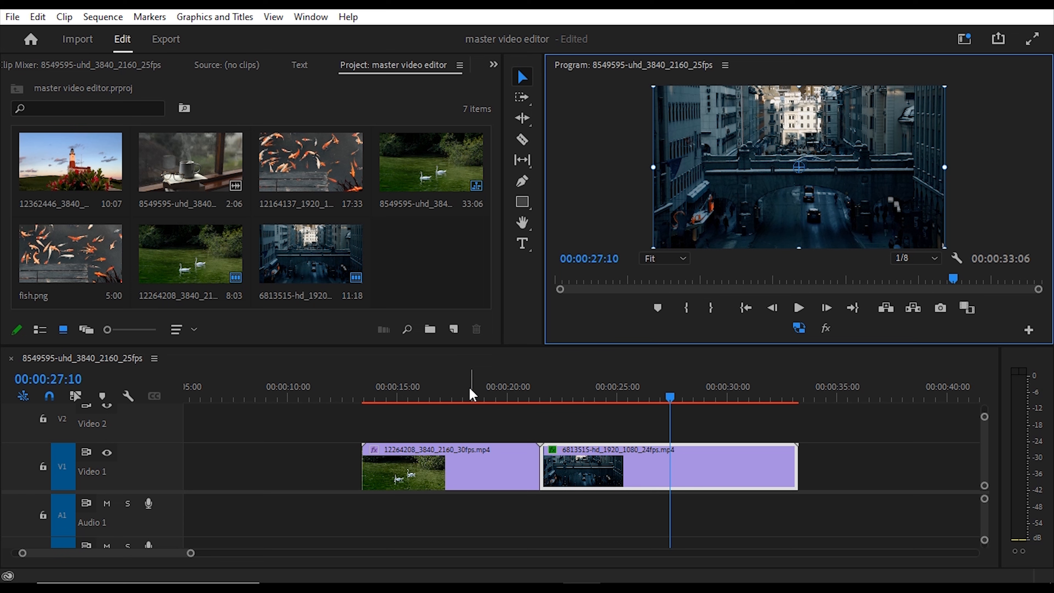
# Move the playhead to 00:00:18:05 on the swan clip and 00:00:23:11 on the city-street clip to compare their frames.
pyautogui.click(470, 395)
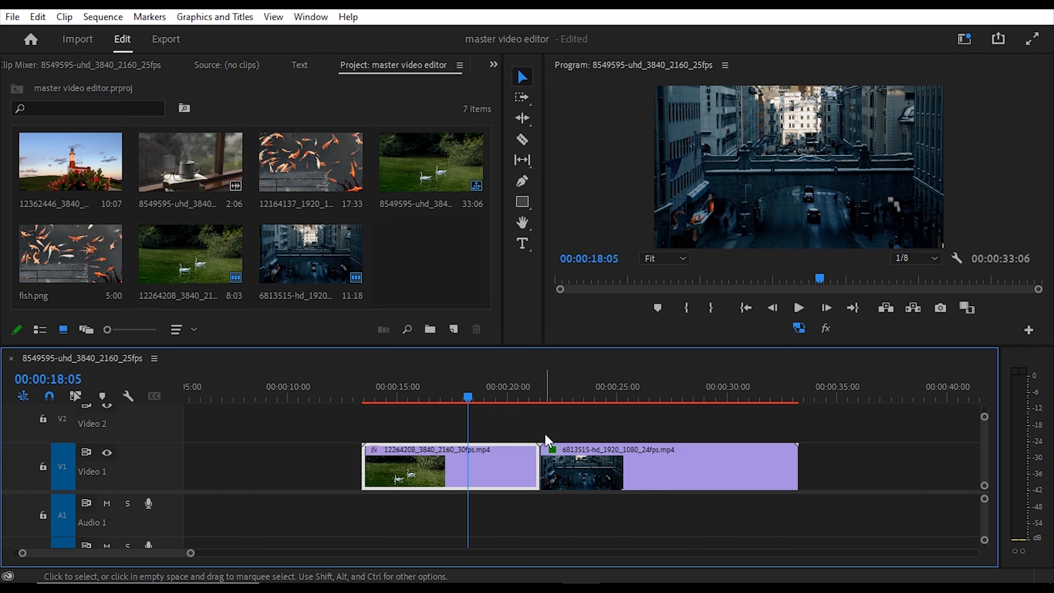
pyautogui.click(586, 404)
pyautogui.click(586, 400)
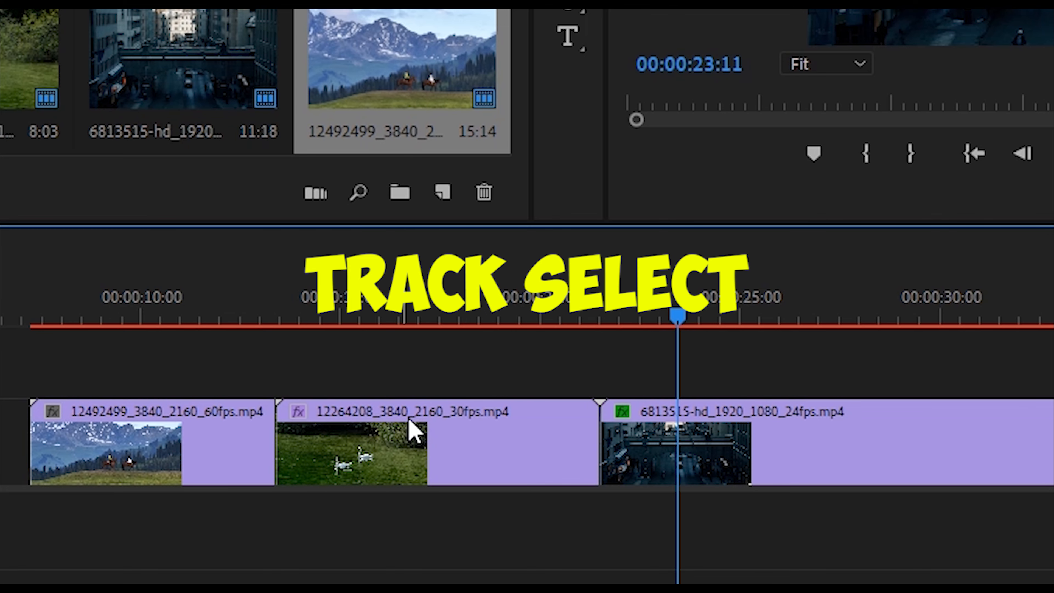
# Select the swan clip and every clip after it with Track Select Forward and shift them to a later time.
pyautogui.press('a')
pyautogui.moveTo(552, 454); pyautogui.dragTo(823, 457)
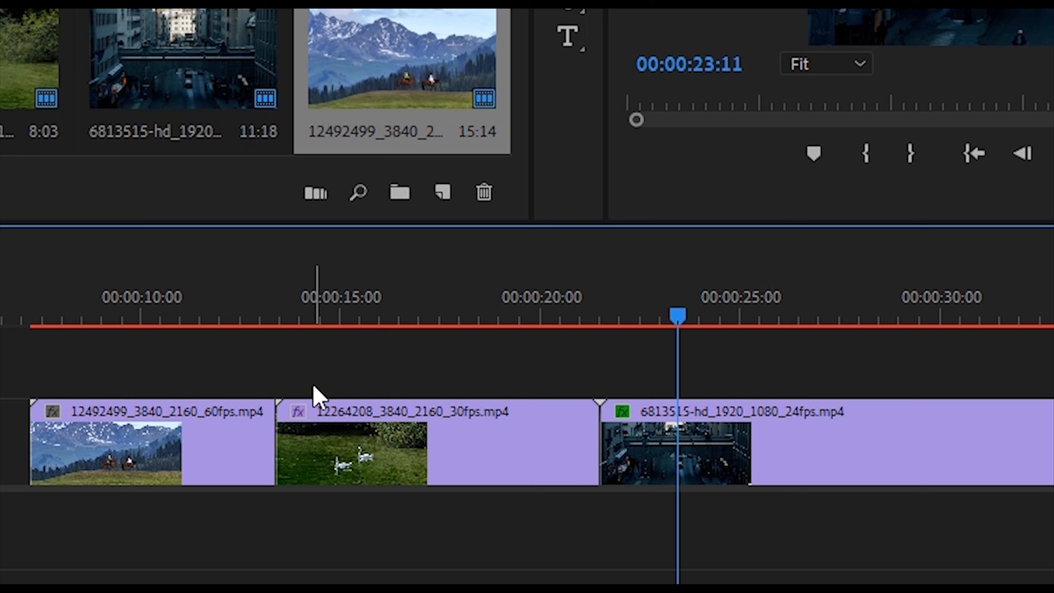
pyautogui.press('a')
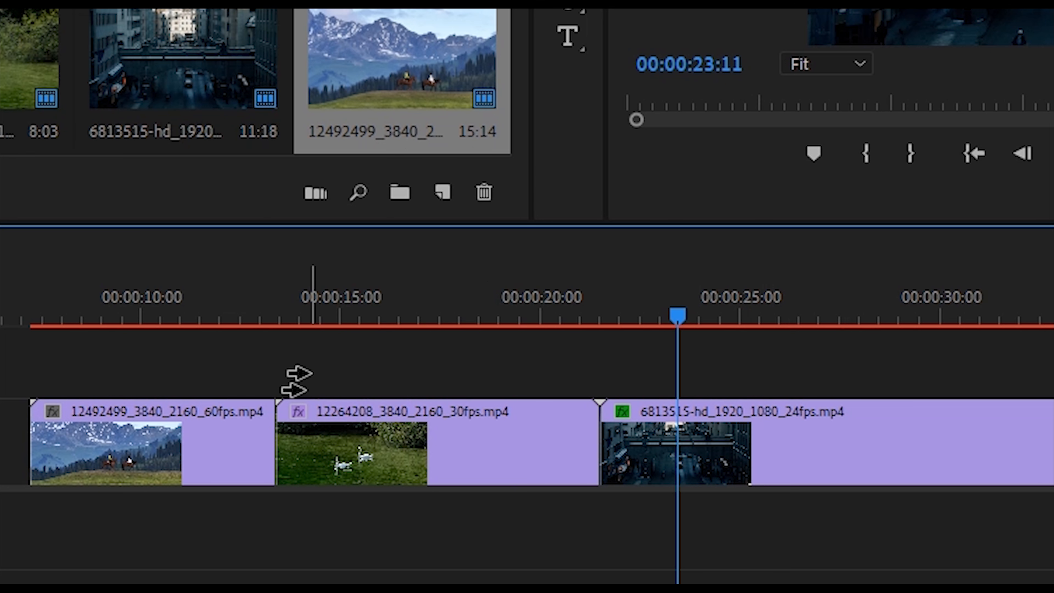
pyautogui.click(290, 432)
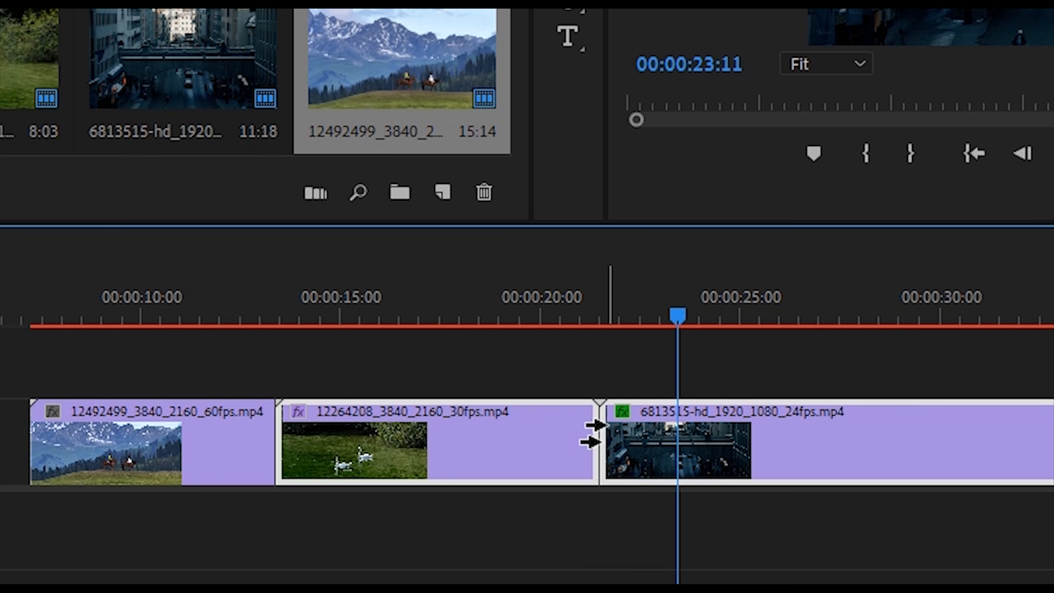
pyautogui.moveTo(399, 436); pyautogui.dragTo(695, 457)
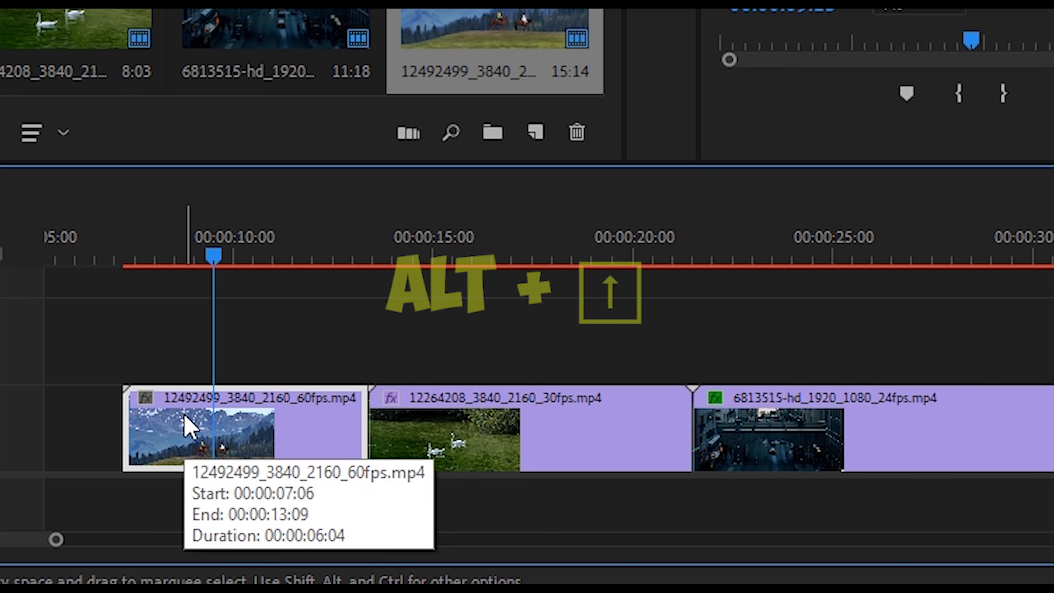
# Try to place the mountain horse-riders clip on Video 2, directly above its position on Video 1.
pyautogui.moveTo(186, 426); pyautogui.dragTo(184, 369)
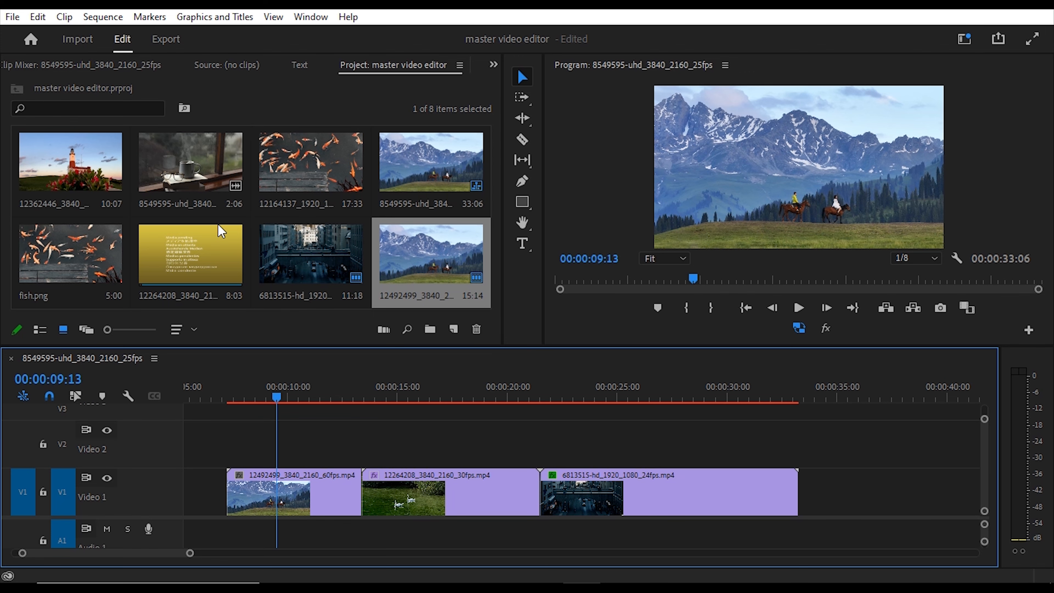
# In the keyboard shortcut settings, select the Selection Tool's shortcut, look up the commands assigned to the [ key, and accept the settings.
pyautogui.click(37, 16)
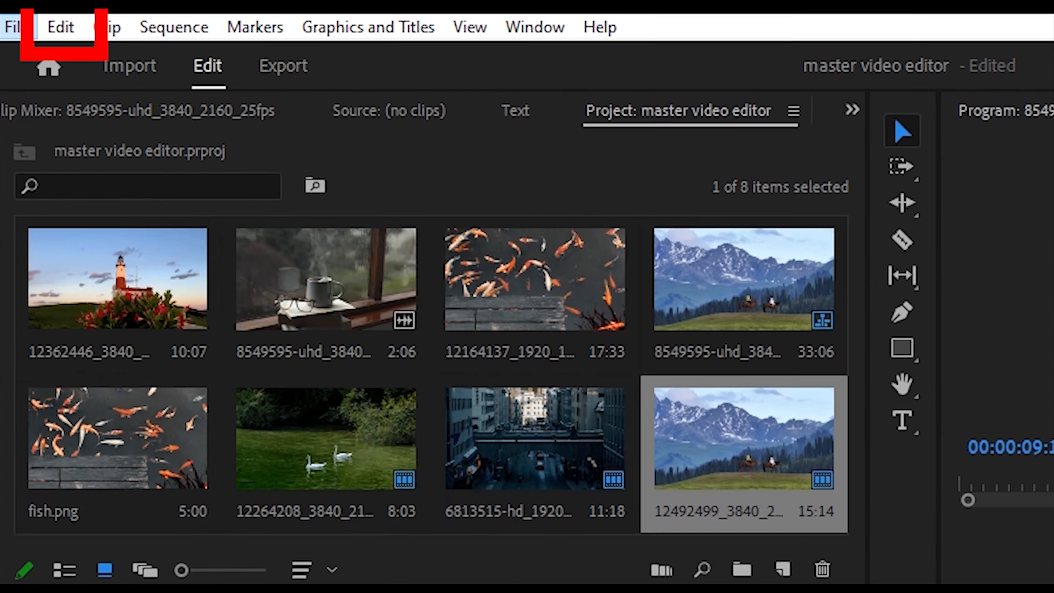
pyautogui.click(37, 17)
pyautogui.click(55, 19)
pyautogui.click(55, 19)
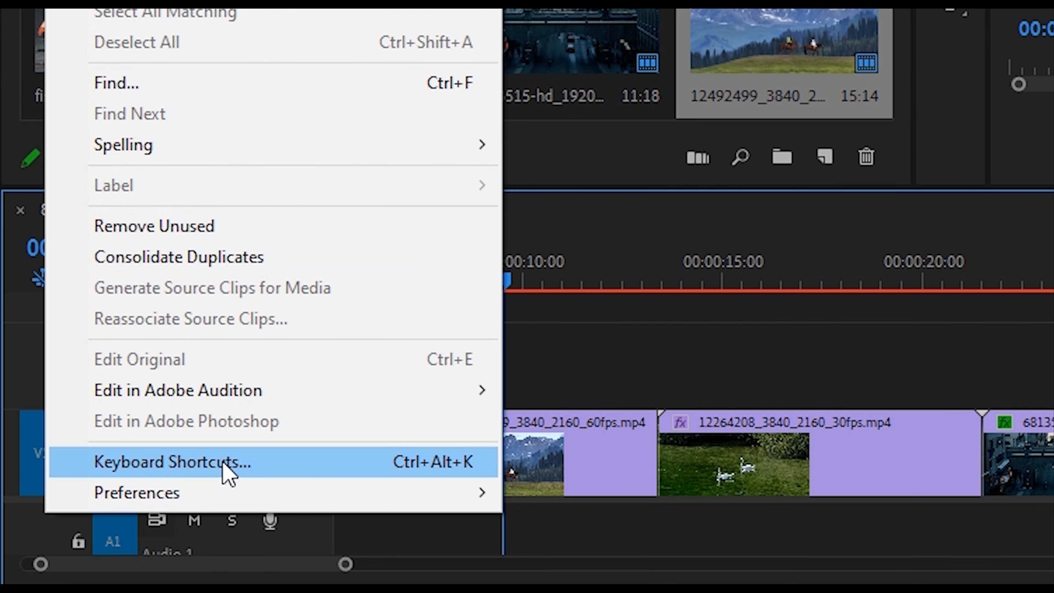
pyautogui.click(226, 473)
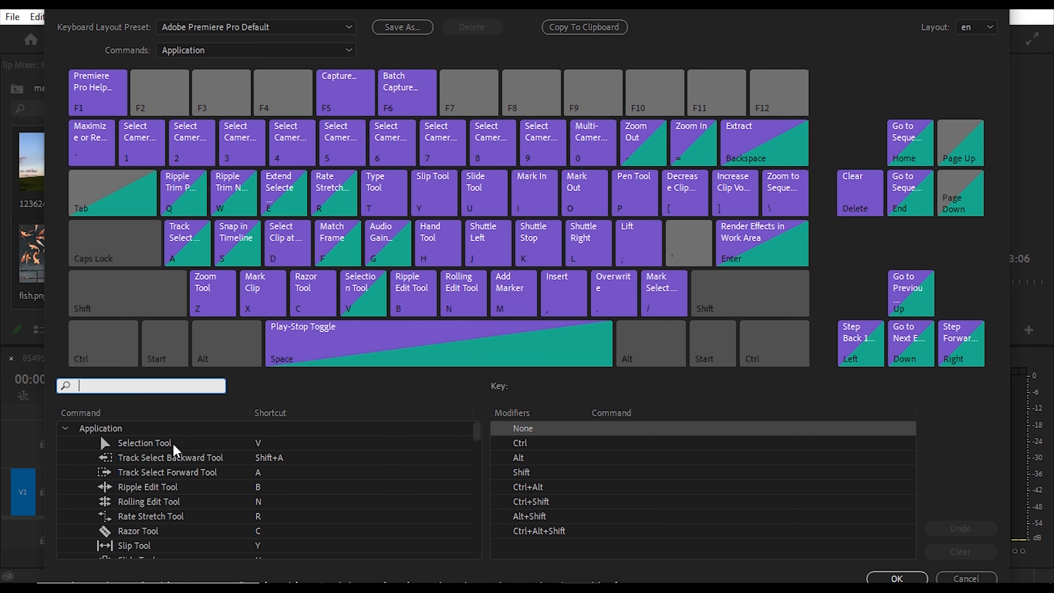
pyautogui.click(261, 443)
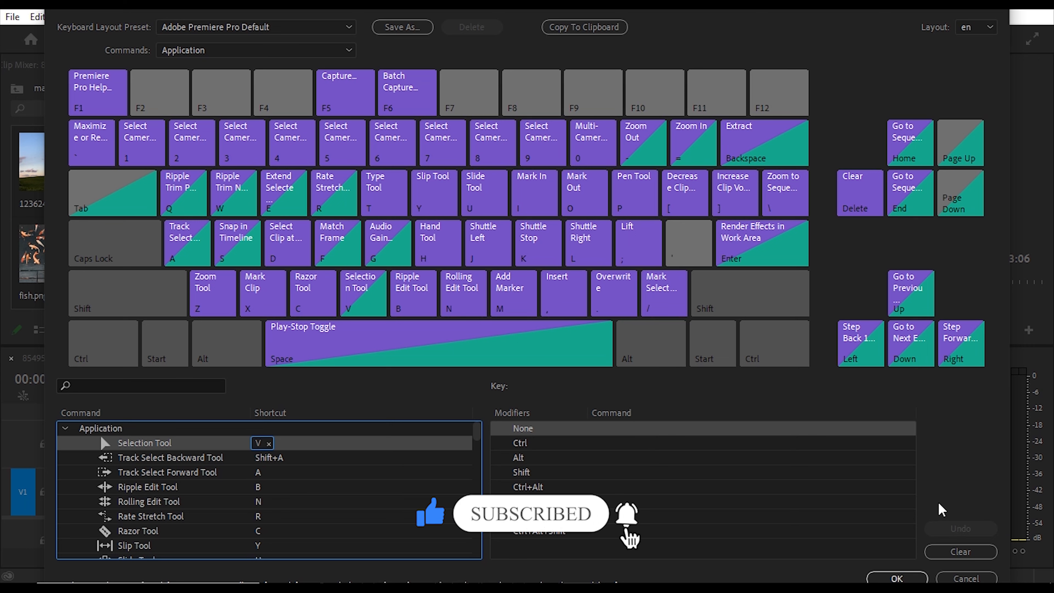
pyautogui.press('[')
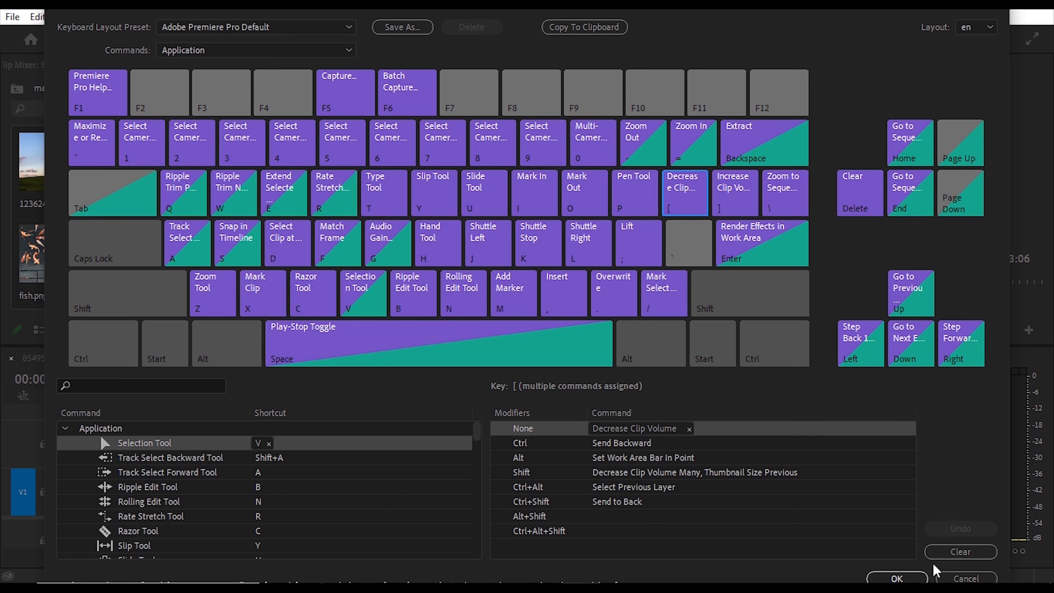
pyautogui.click(897, 578)
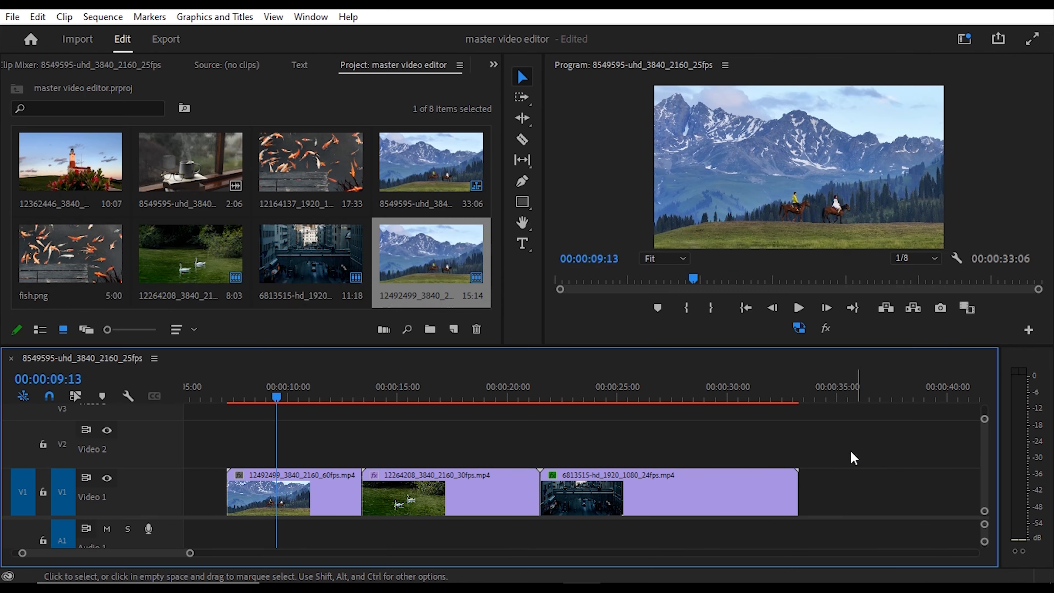